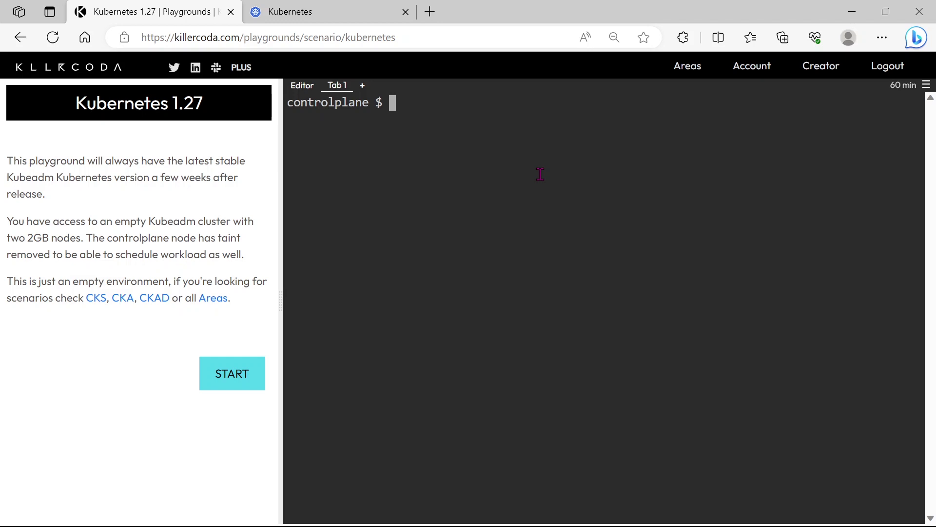
type("k get po")
Step: Run 'k get po' to see the backend and web pods, both Running and ready
key("Return")
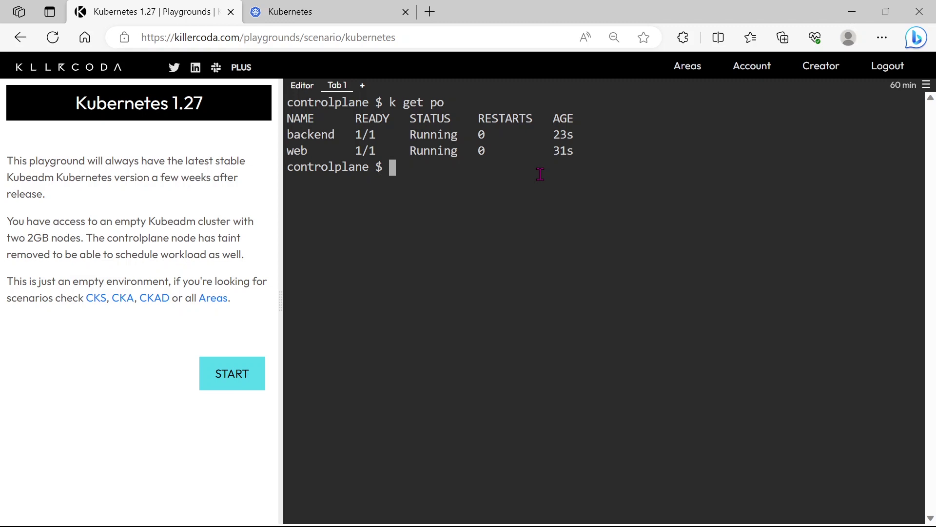
Step: Search the Kubernetes docs for 'etcd snapshot' and open the Operating etcd clusters guide
key("ctrl+Tab")
left_click(253, 98)
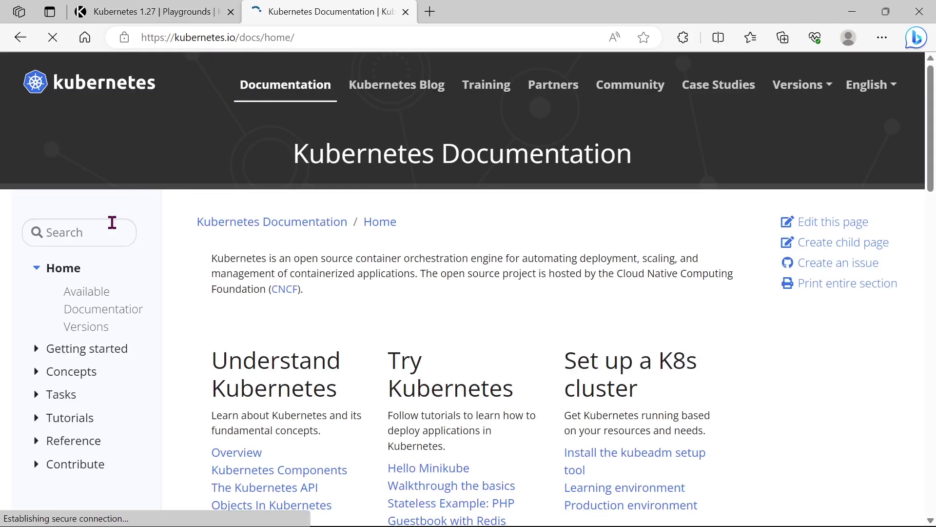
type("etcd snap")
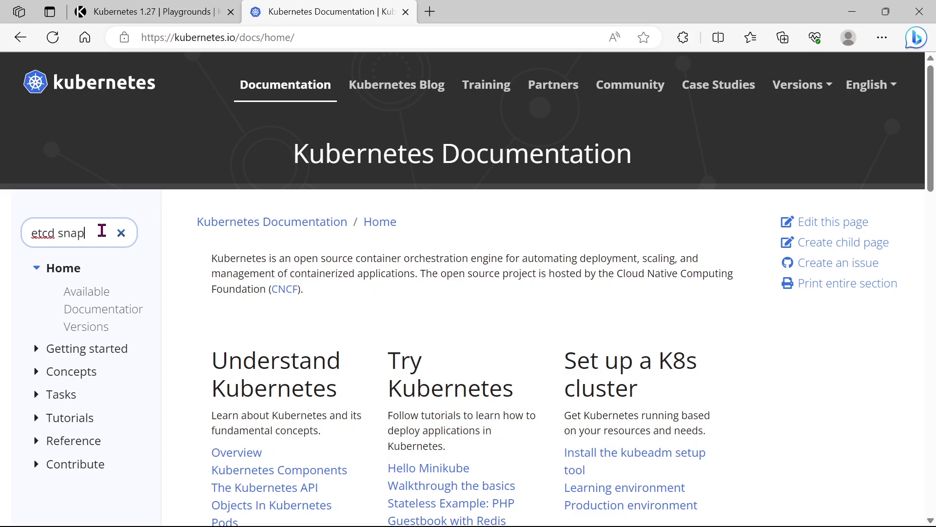
type("shot")
key("Return")
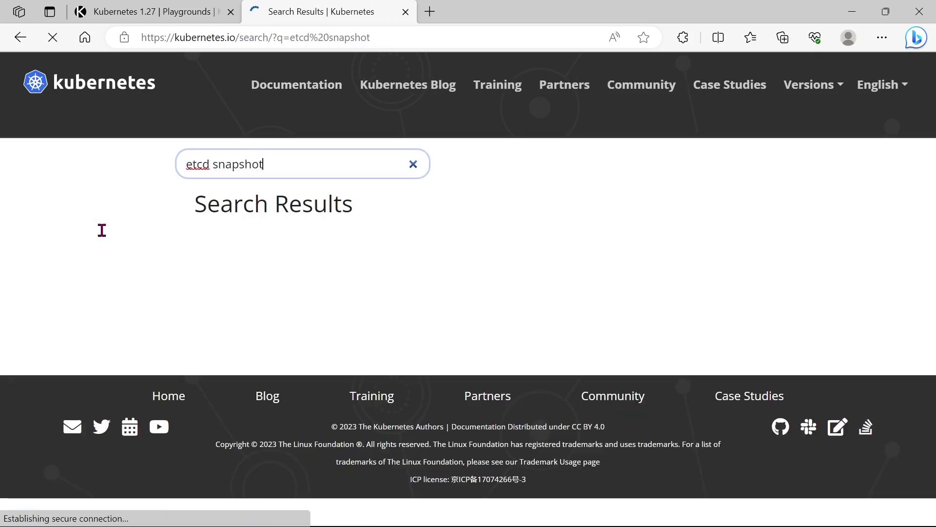
left_click(299, 287)
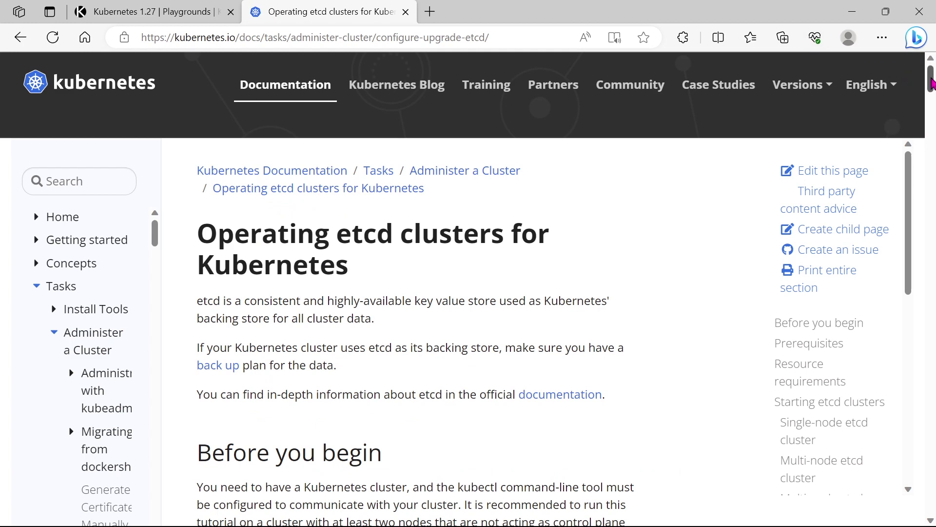
mouse_move(931, 84)
left_mouse_down()
mouse_move(915, 272)
mouse_move(923, 384)
left_mouse_up()
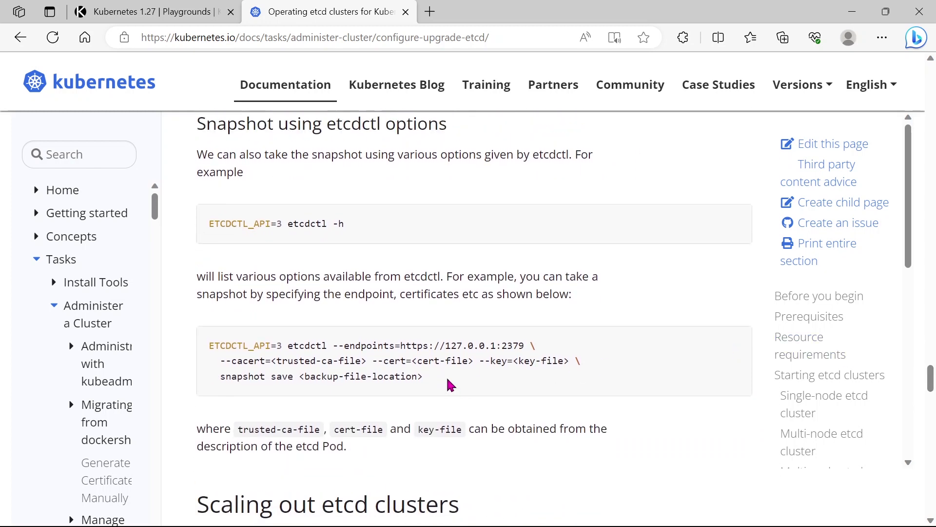
Step: Copy the three-line etcdctl snapshot save template into a new Notepad note
left_click_drag(448, 385, 206, 349)
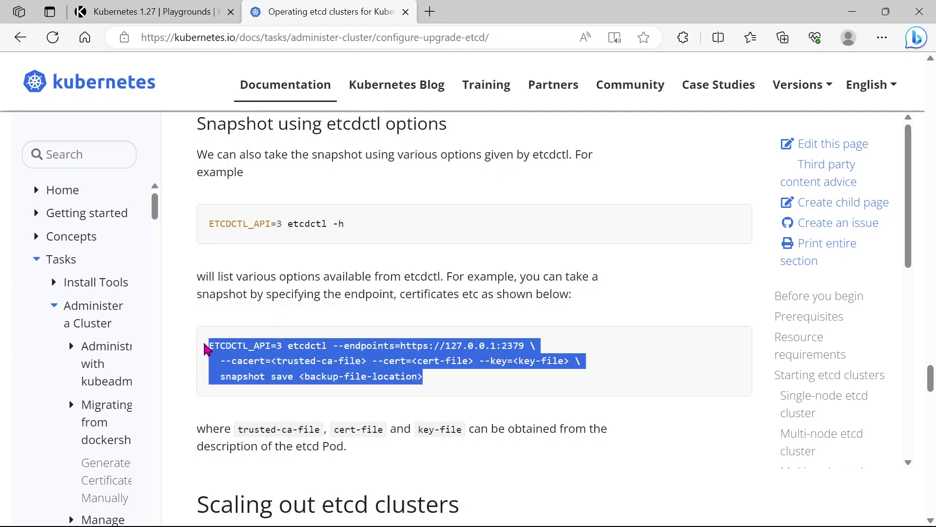
key("super+r")
key("Return")
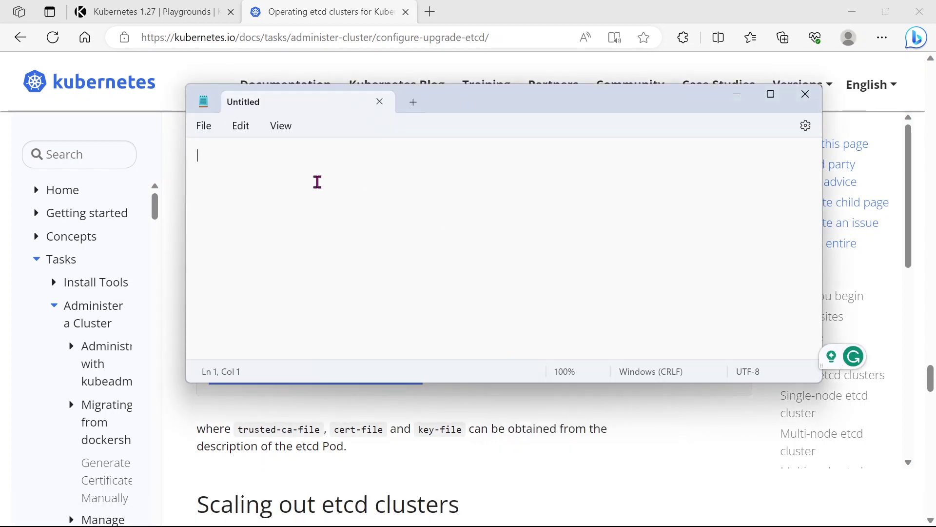
type("ETCDCTL_API=3 etcdctl --endpoints=https://127.0.0.1:2379 \\   --cacert=<trusted-ca-file> --cert=<cert-file> --key=<key-file> \\   snapshot save <backup-file-location>")
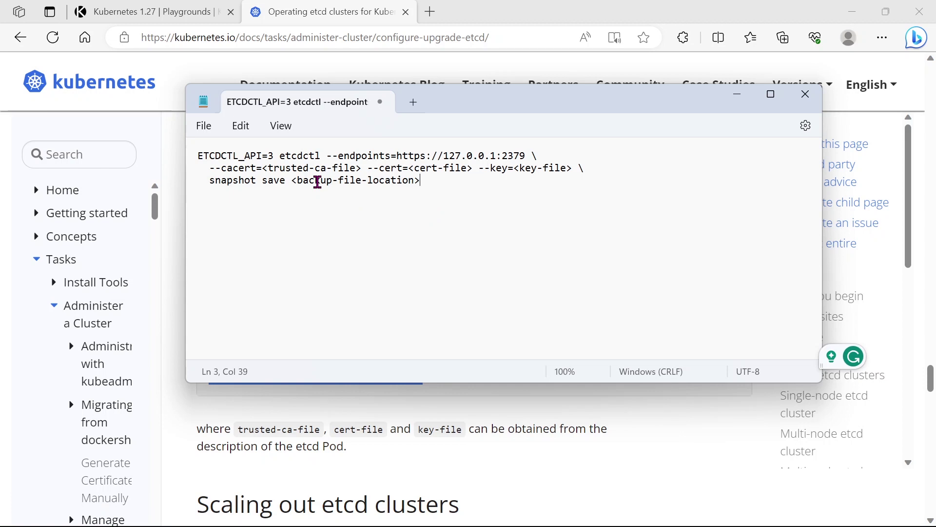
left_click(158, 15)
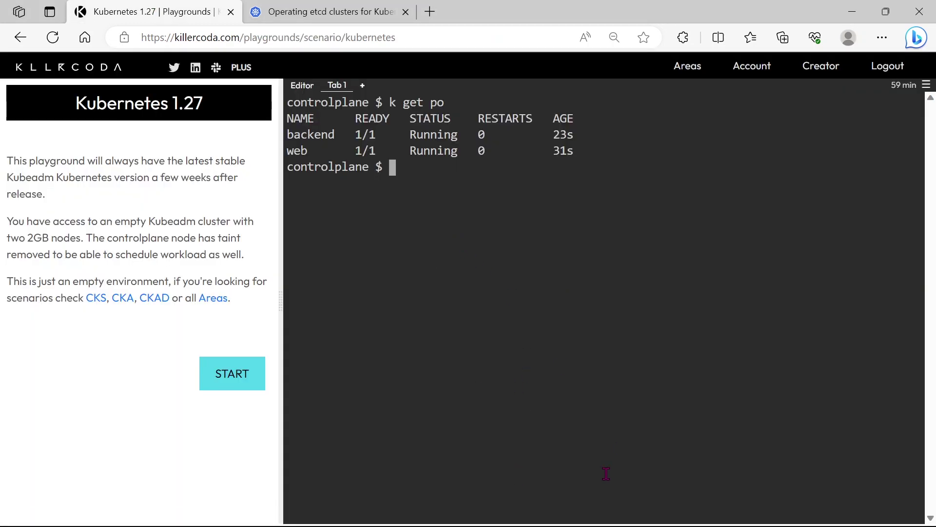
left_click(582, 510)
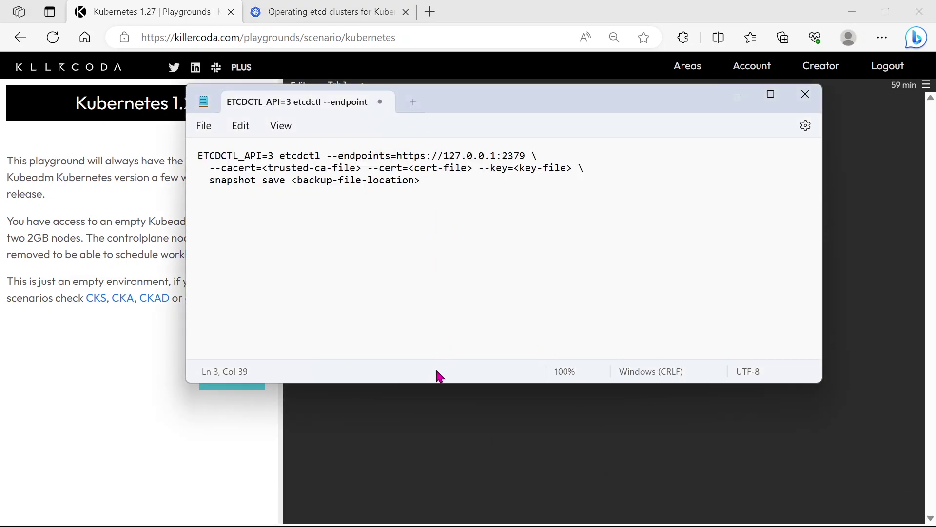
Step: Go to /etc/kubernetes/manifests, list its files, and print etcd.yaml
left_click(434, 409)
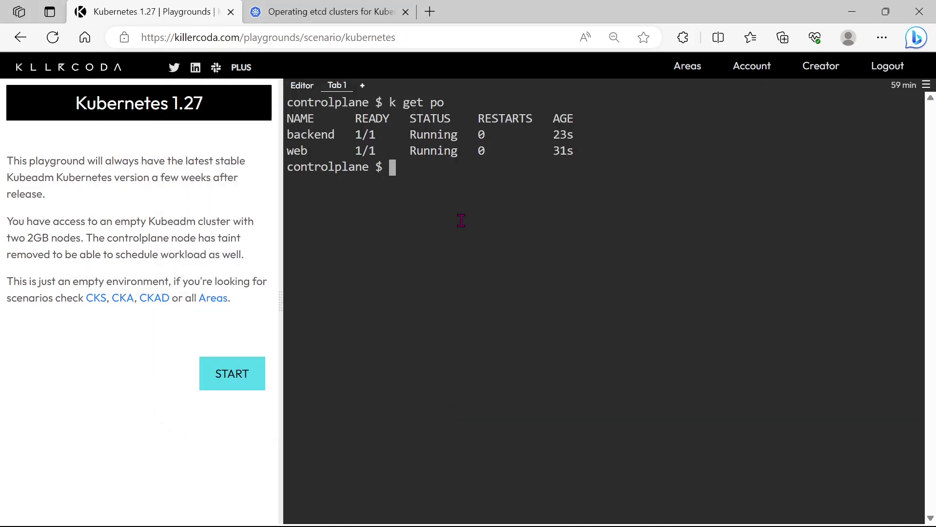
type("cd ")
type("/etc/ku")
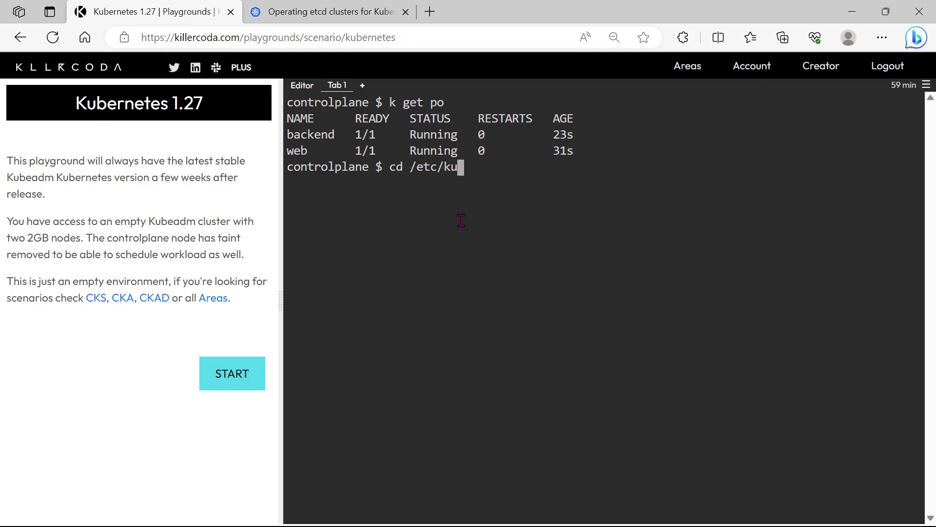
type("bernetes/manifests/")
key("Return")
type("ls")
key("Return")
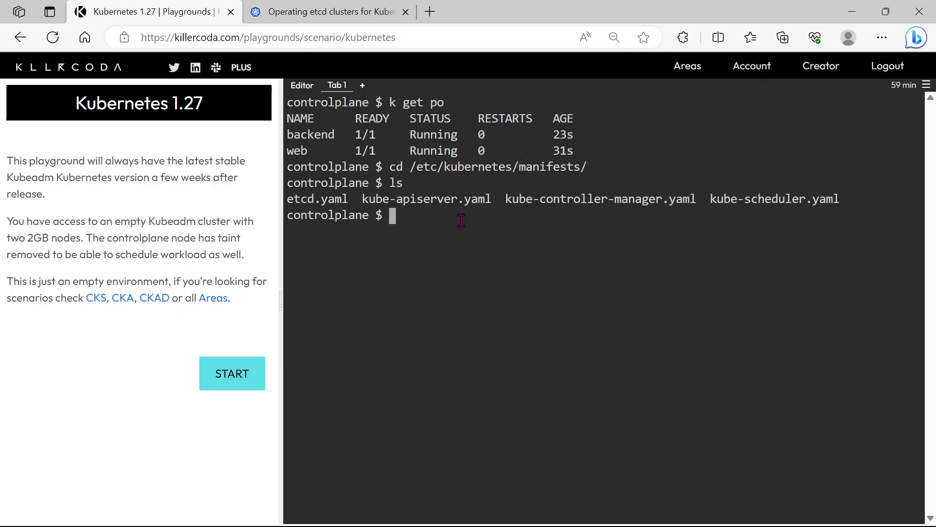
type("cat e")
key("Tab")
key("Return")
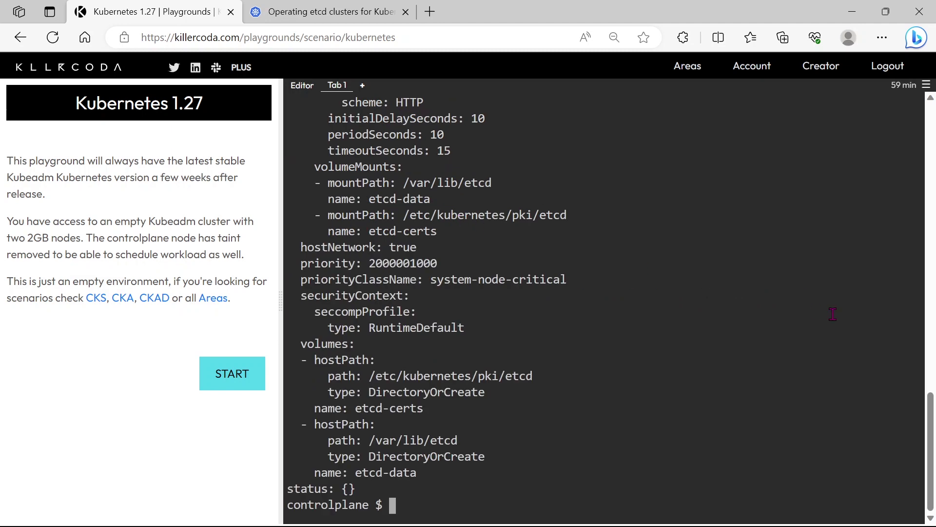
left_click_drag(930, 412, 890, 216)
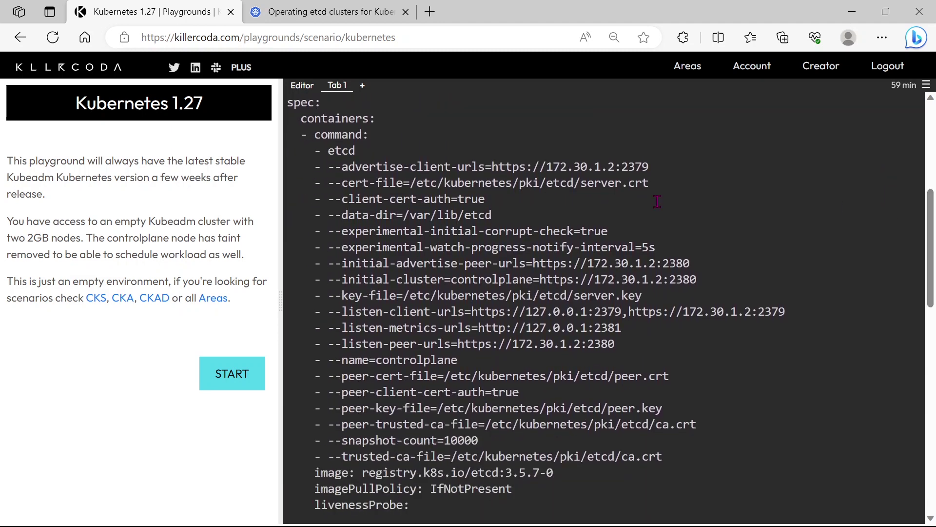
Step: Locate the cert-file, key-file and trusted-ca-file options and copy the trusted CA path
left_click_drag(333, 183, 426, 183)
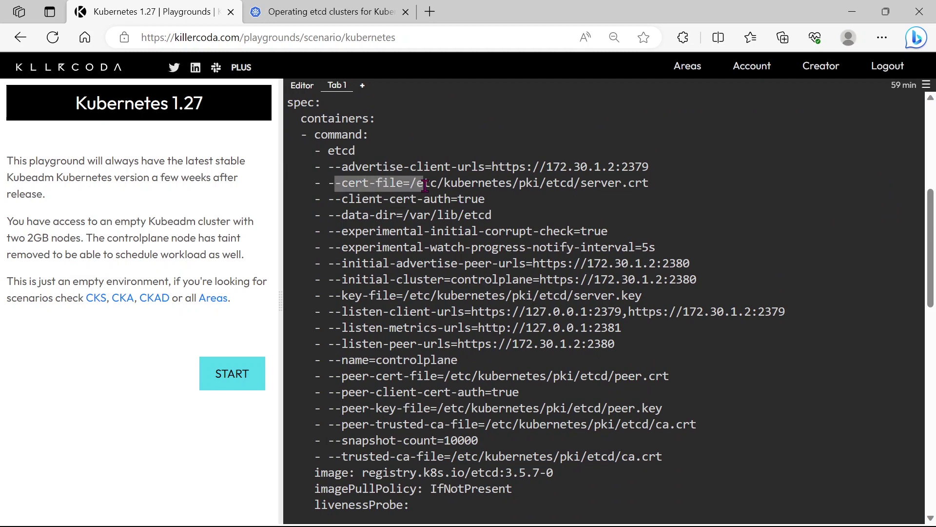
left_click_drag(341, 295, 410, 294)
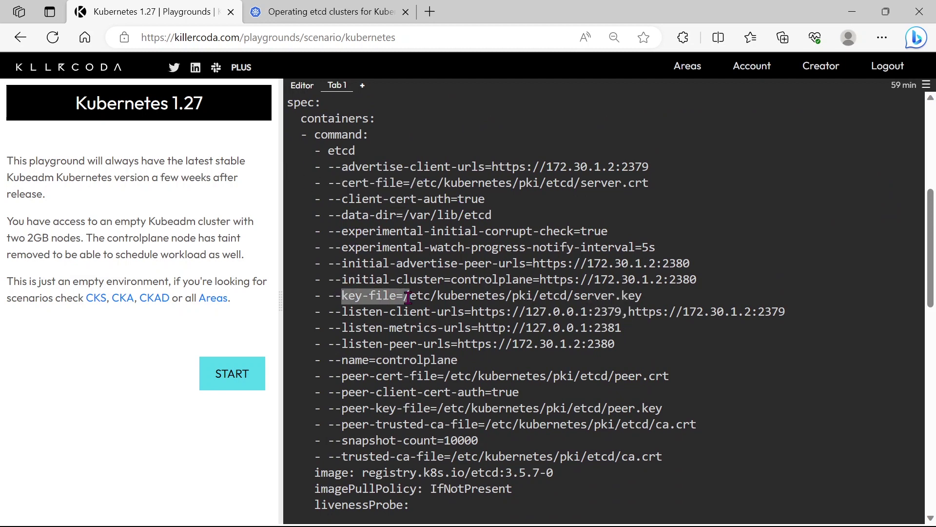
left_click_drag(335, 457, 439, 456)
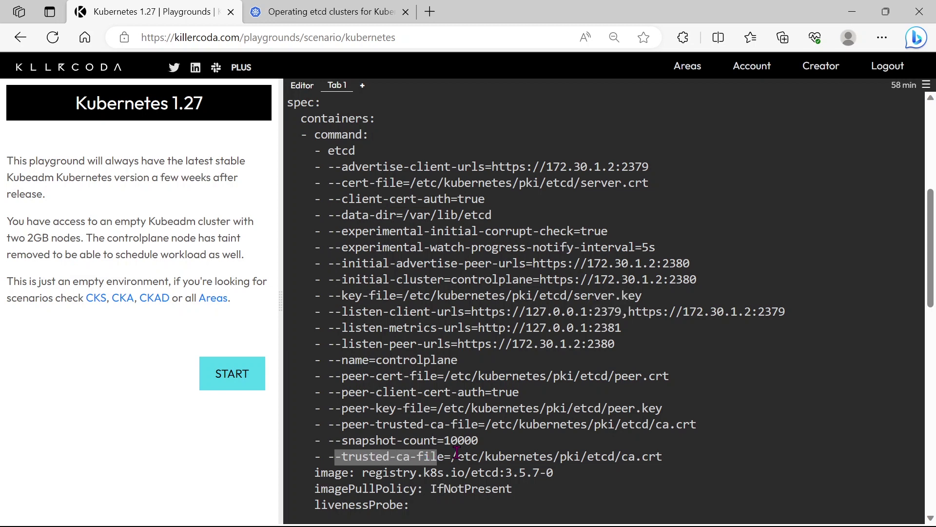
left_click_drag(452, 457, 663, 455)
key("ctrl+c")
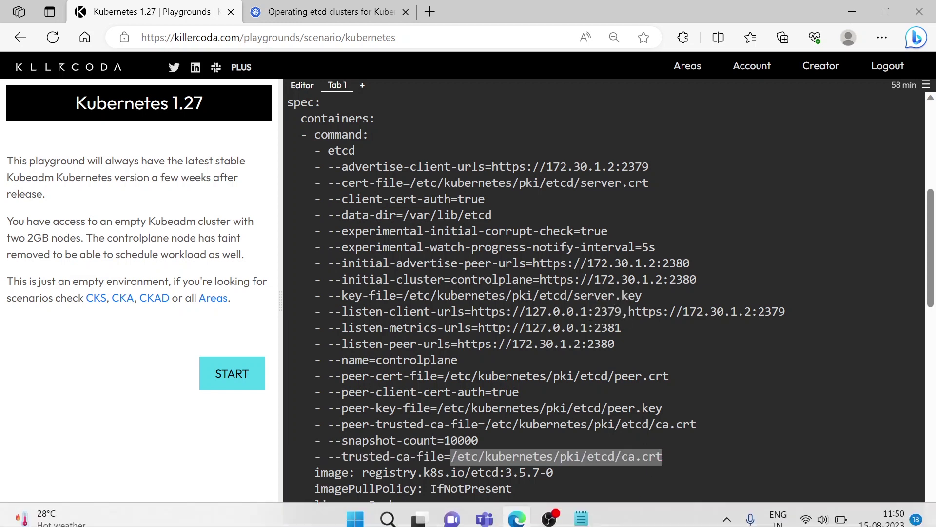
Step: Replace the trusted-ca-file and cert-file placeholders with the ca.crt and server.crt paths
left_click(586, 514)
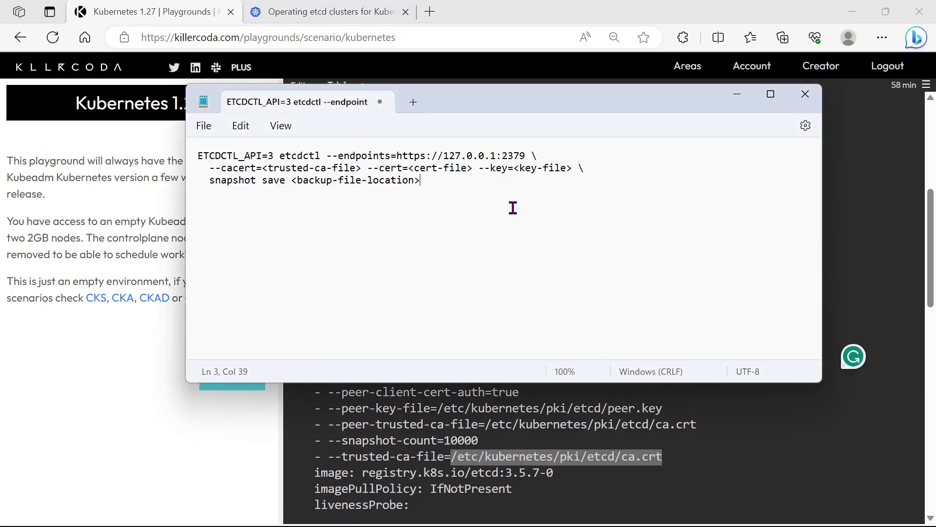
left_click_drag(262, 167, 361, 168)
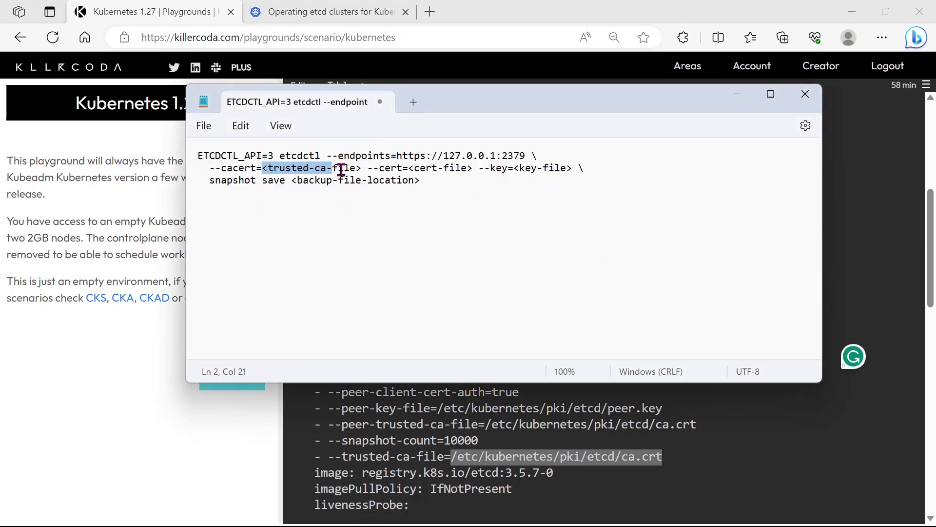
key("ctrl+v")
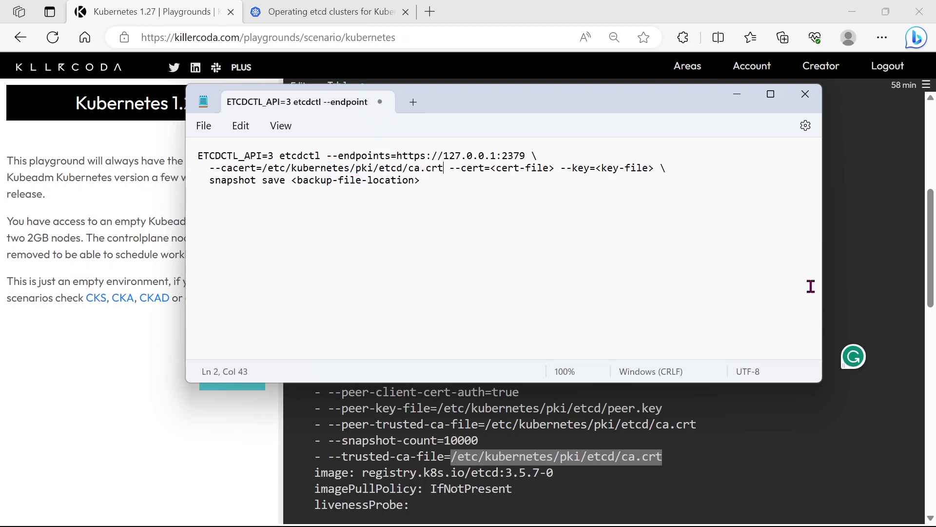
left_click(834, 286)
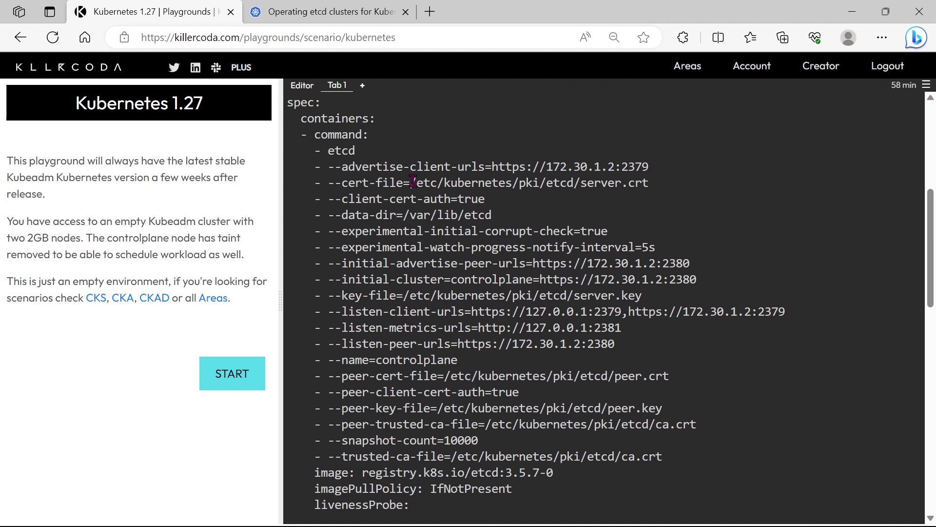
left_click_drag(411, 183, 646, 184)
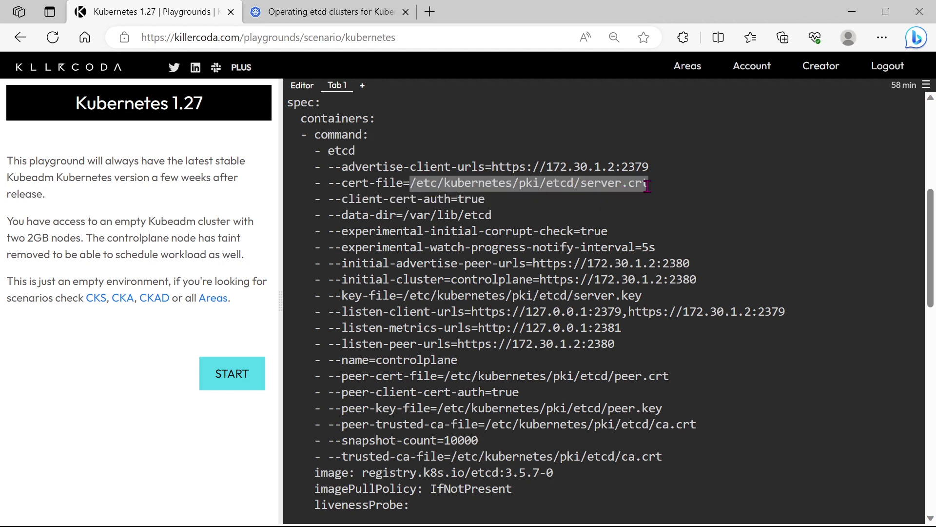
key("ctrl+c")
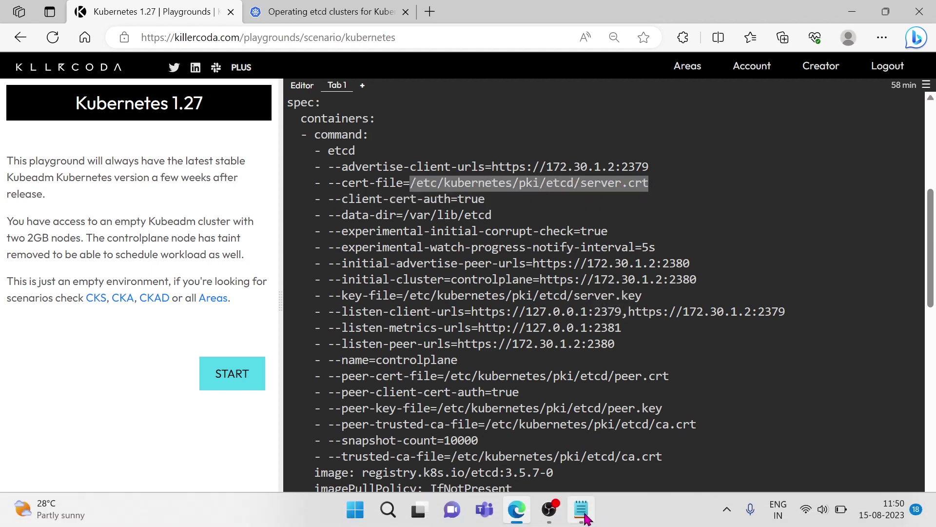
left_click(580, 510)
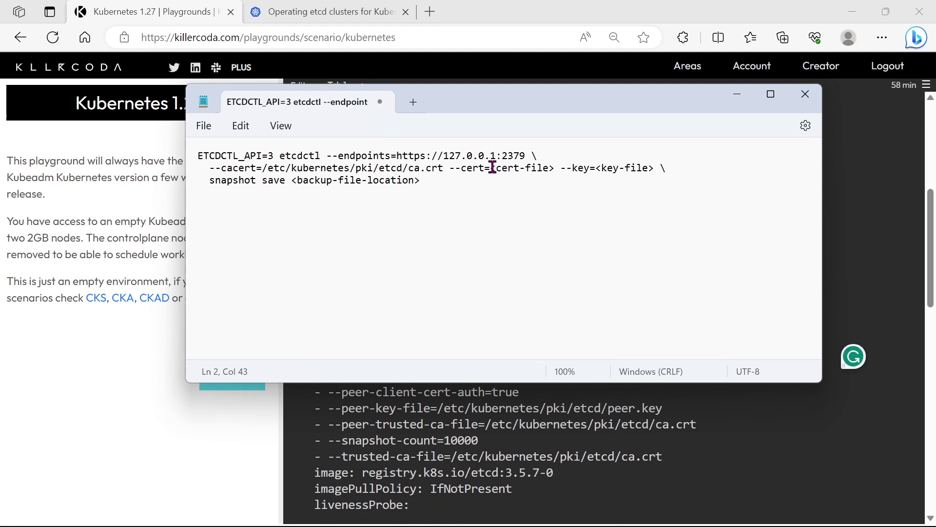
left_click_drag(492, 168, 556, 168)
key("ctrl+v")
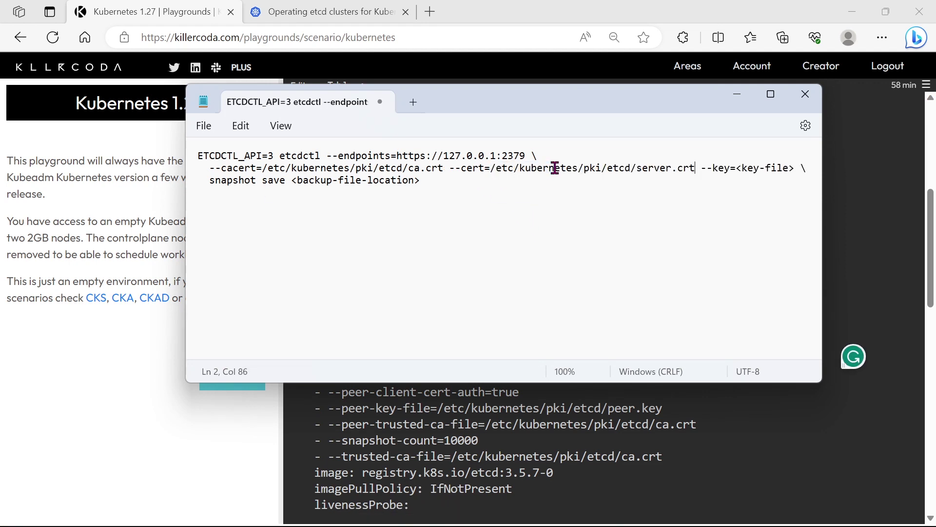
Step: Replace the key-file placeholder with the server.key path from etcd.yaml
left_click(752, 439)
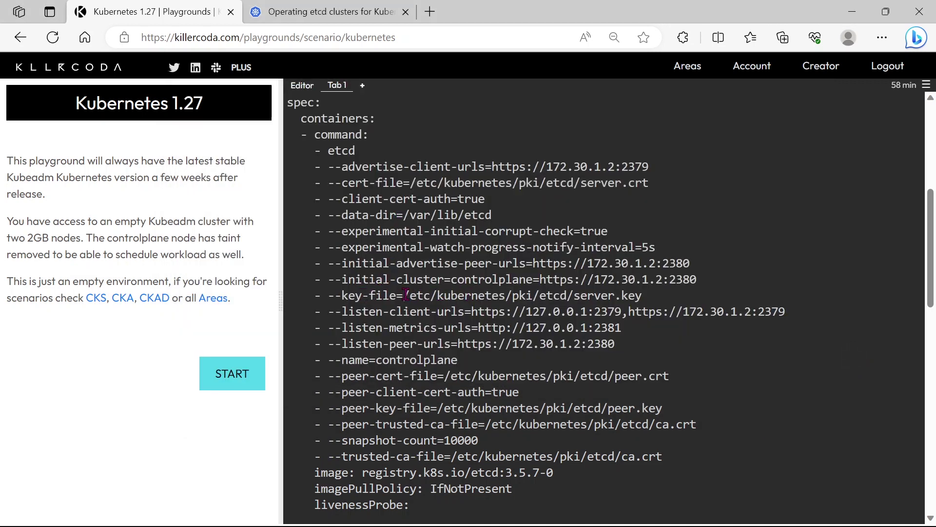
left_click_drag(406, 295, 643, 295)
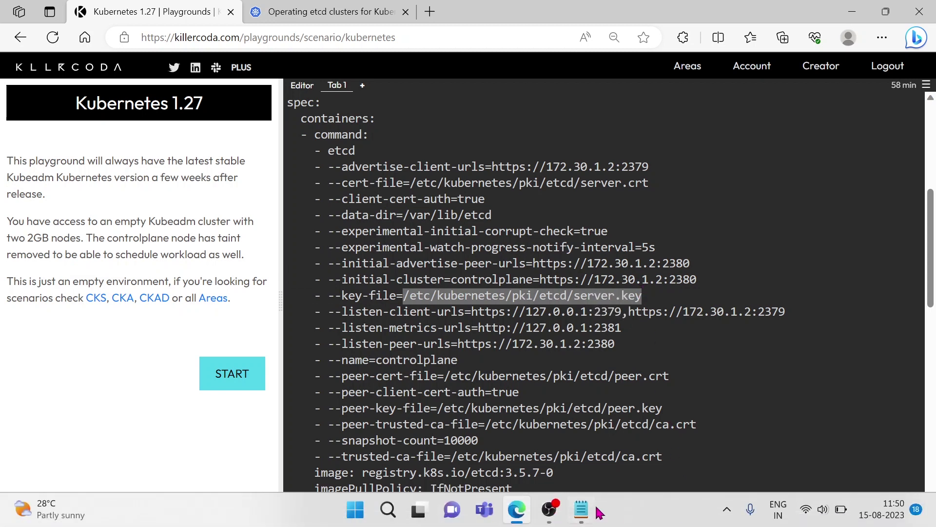
left_click(584, 510)
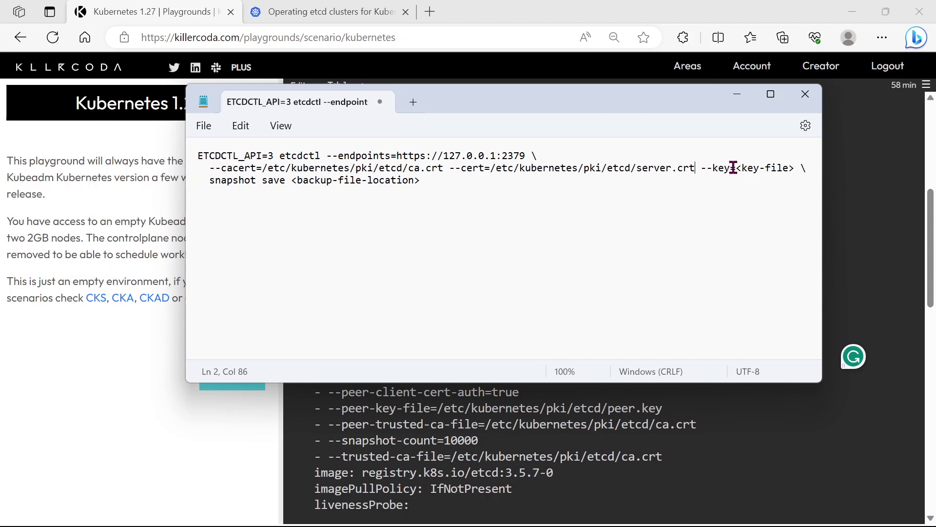
left_click_drag(736, 169, 797, 170)
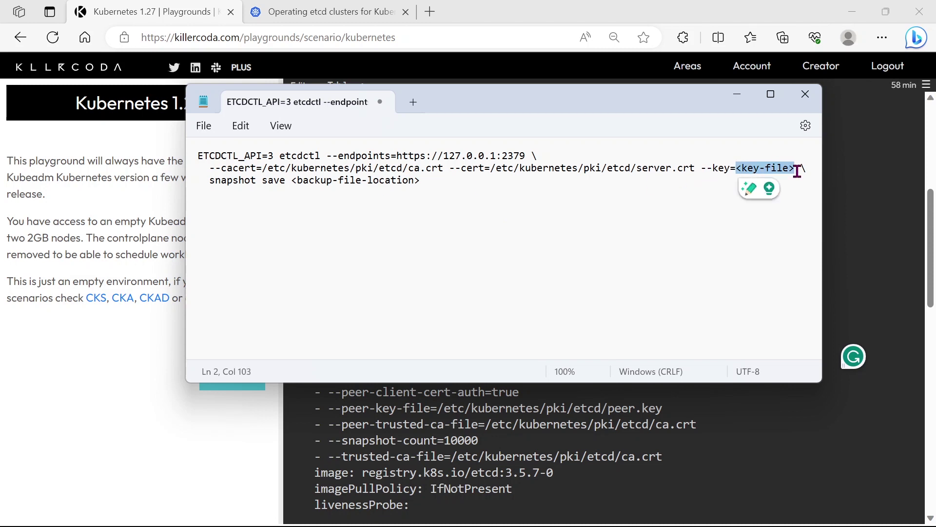
key("ctrl+v")
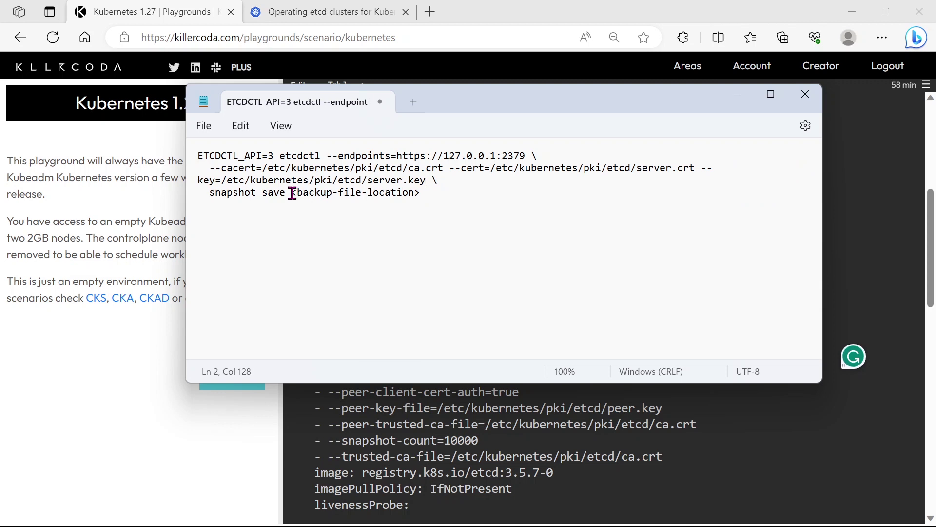
left_click_drag(292, 193, 430, 192)
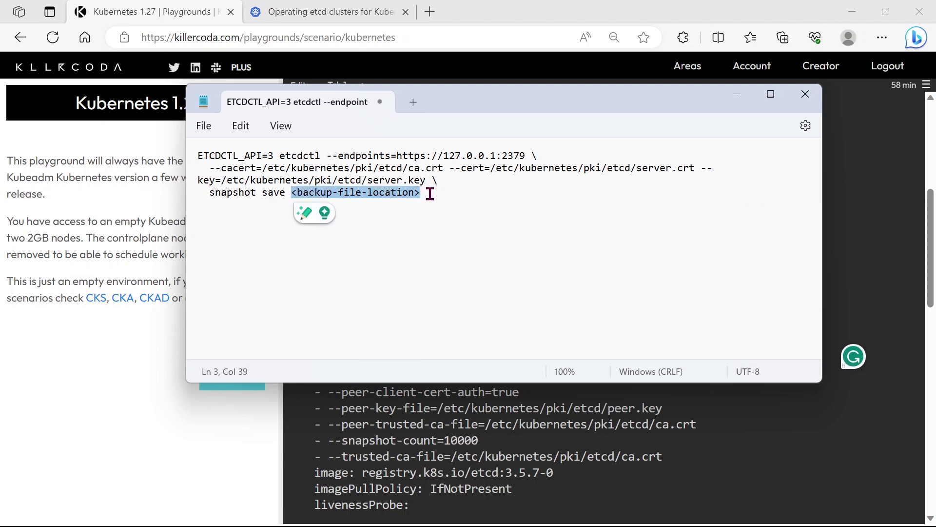
type("/root/")
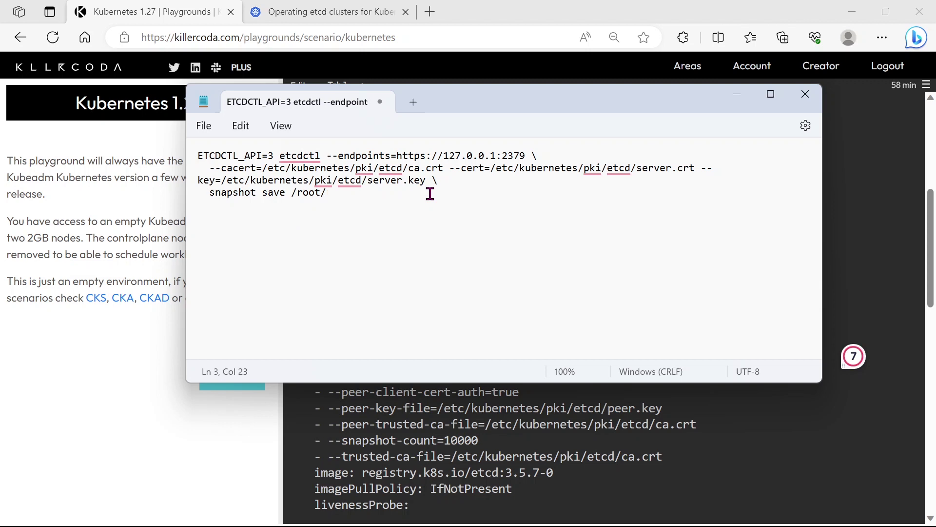
type("etcdbkup.d")
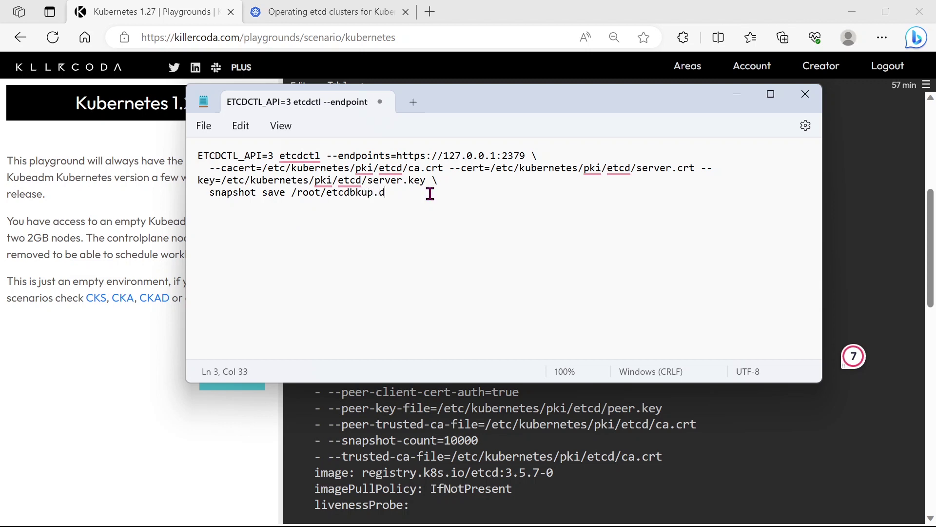
type("b")
left_click(443, 156)
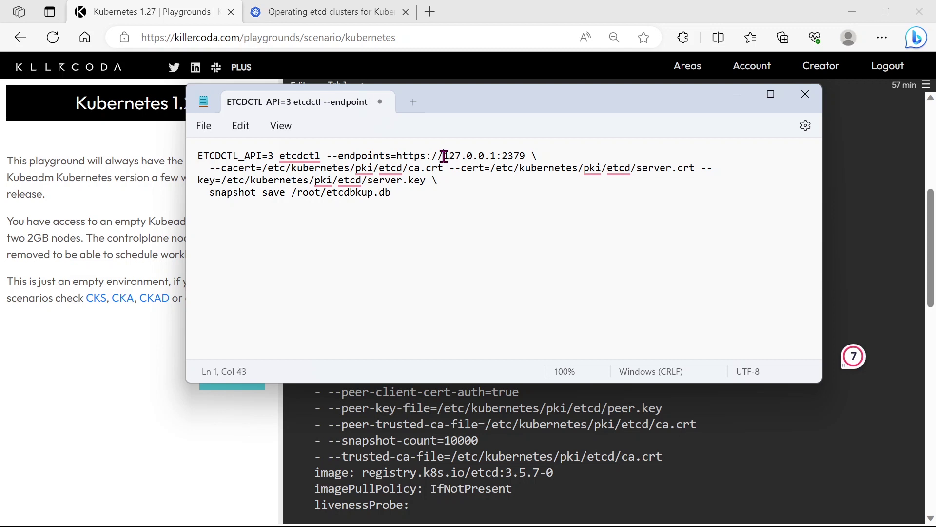
key("BackSpace")
key("BackSpace")
key("BackSpace")
key("BackSpace")
key("BackSpace")
key("BackSpace")
key("BackSpace")
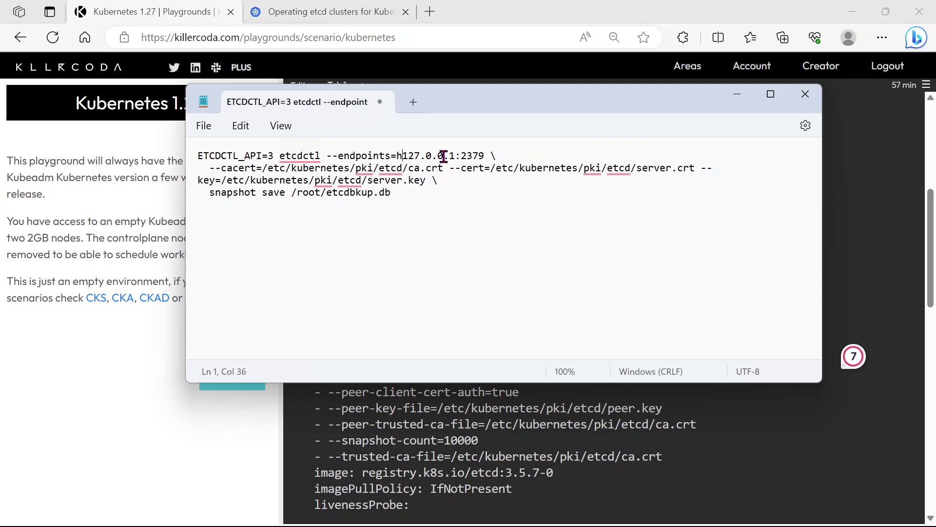
key("BackSpace")
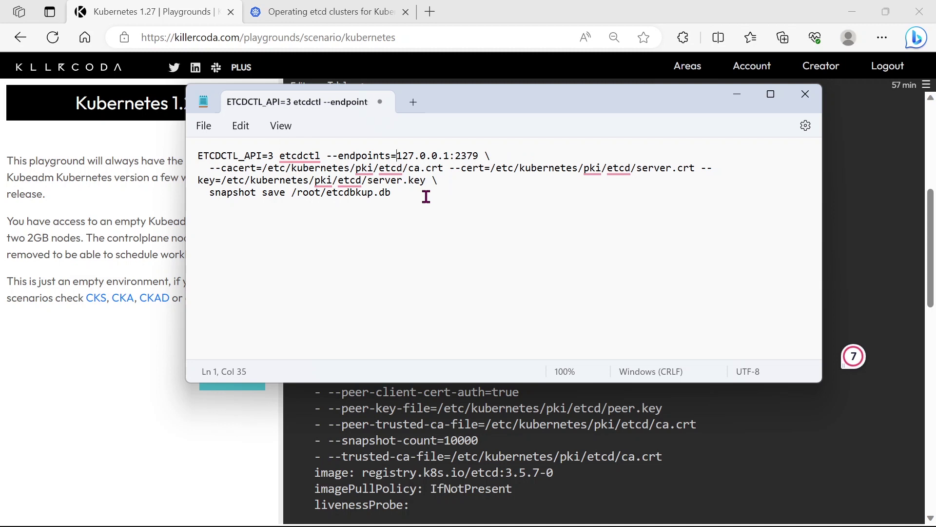
Step: Clear the terminal, then run the completed etcdctl snapshot save command
left_click_drag(432, 194, 170, 150)
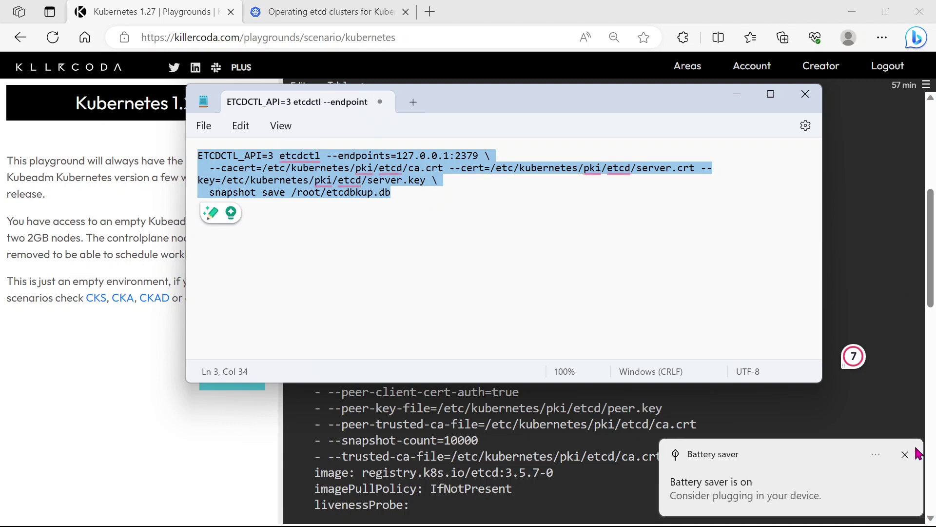
scroll(914, 351, "down", 5)
left_click(935, 375)
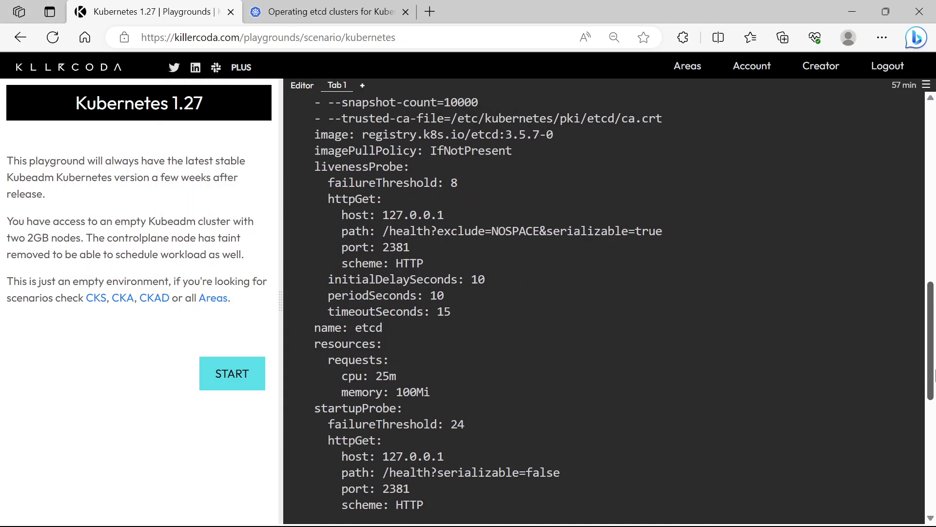
left_click_drag(935, 375, 934, 488)
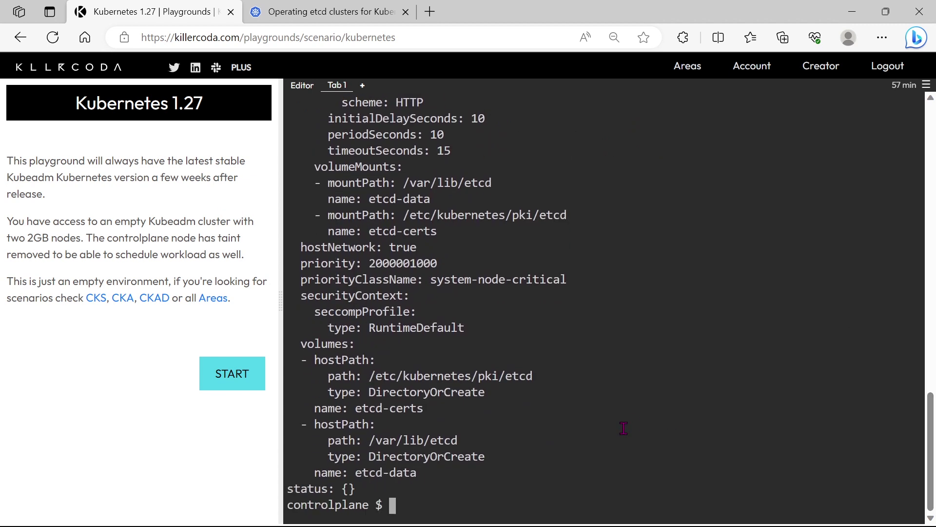
type("clear")
key("Return")
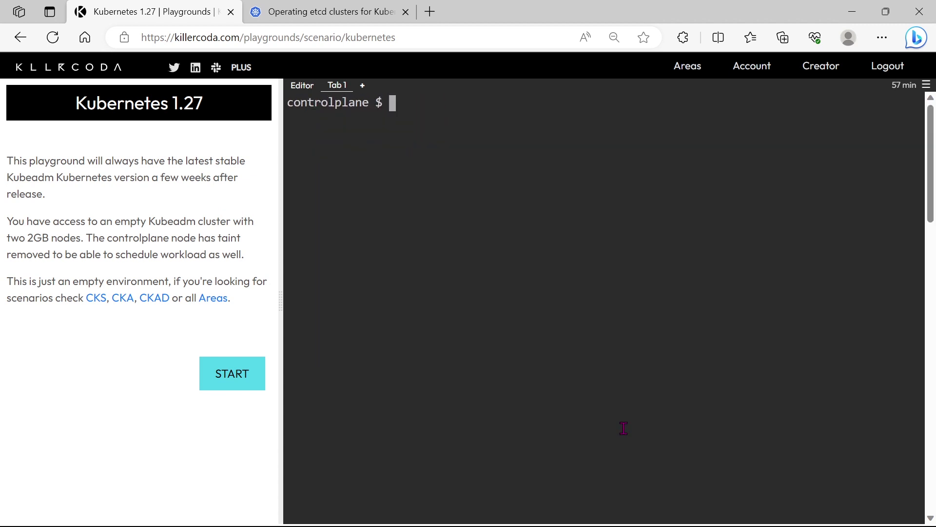
right_click(492, 165)
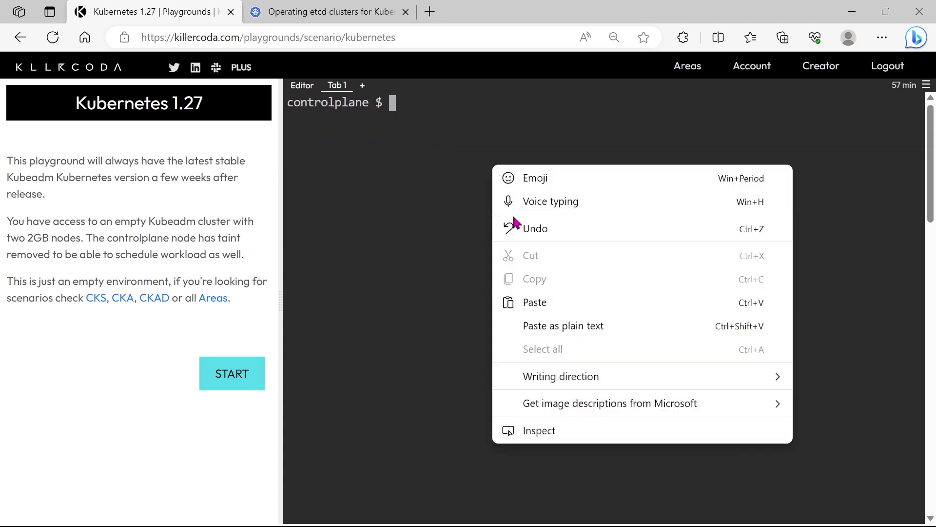
left_click(549, 308)
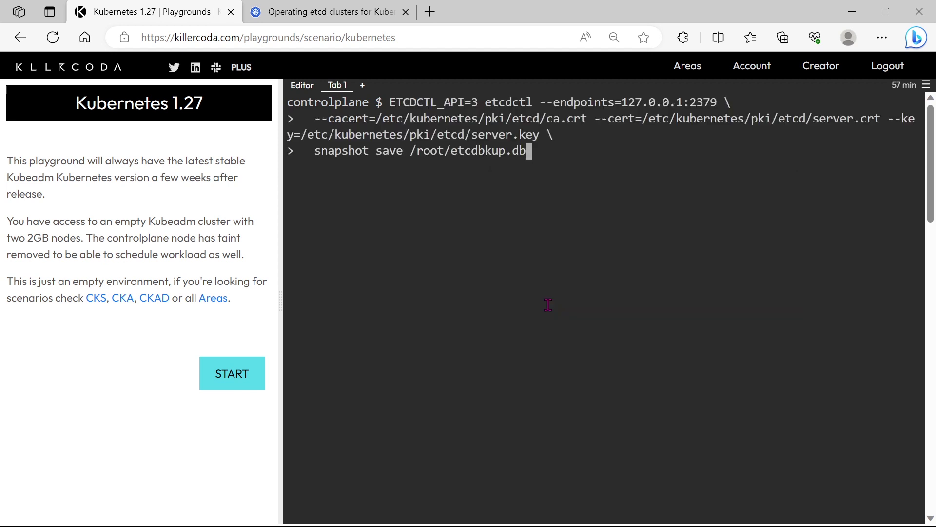
key("Return")
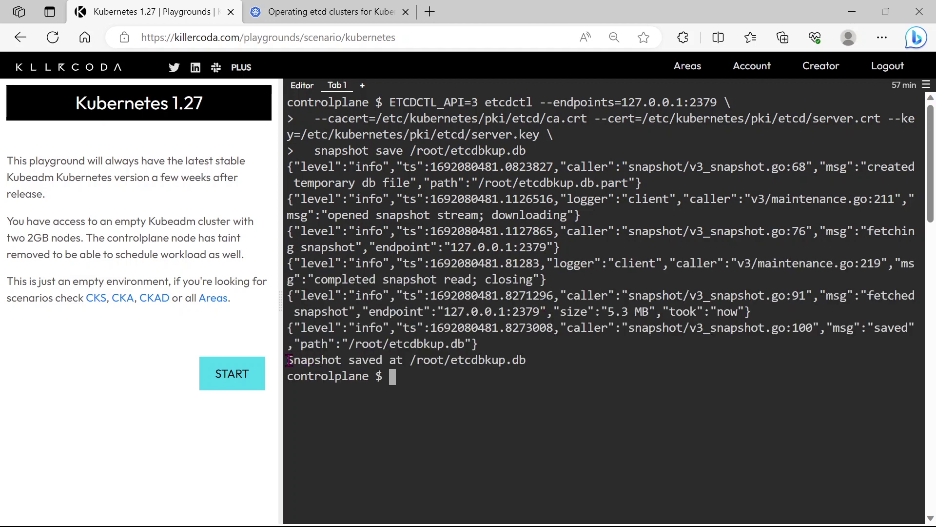
Step: Check the snapshot-saved confirmation, then list /root to find etcdbkup.db
left_click_drag(287, 359, 538, 358)
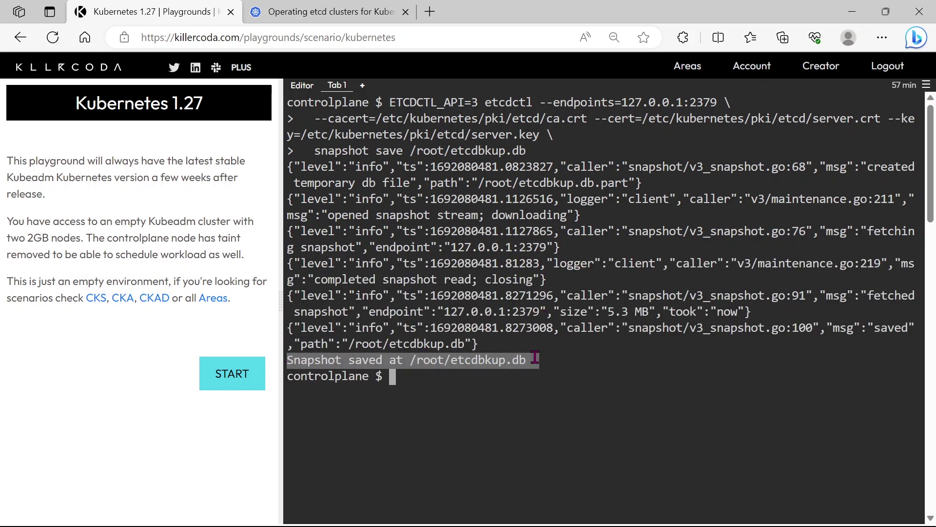
left_click(472, 388)
type("cd /r")
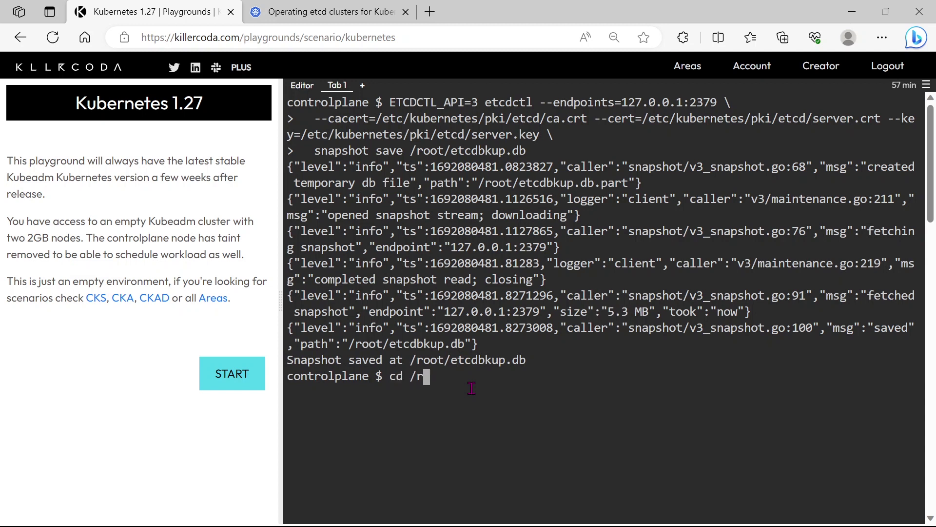
type("oot/")
key("Return")
type("ls")
key("Return")
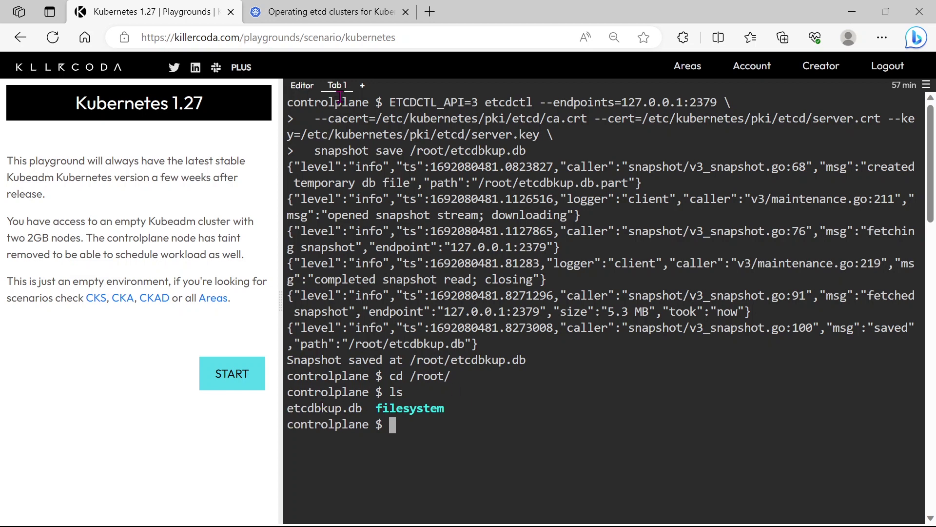
Step: Copy the etcdbkup.db name and the docs' snapshot verification command
left_click_drag(288, 408, 361, 408)
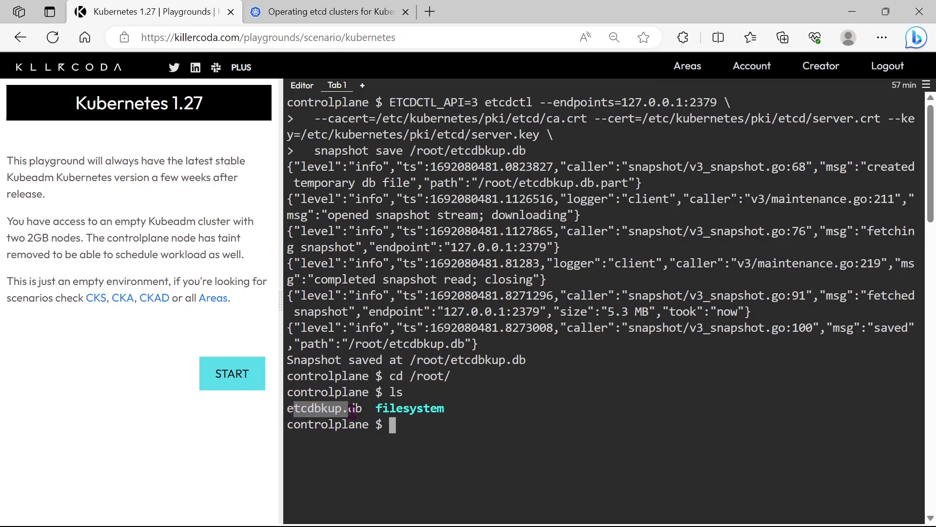
left_click(319, 10)
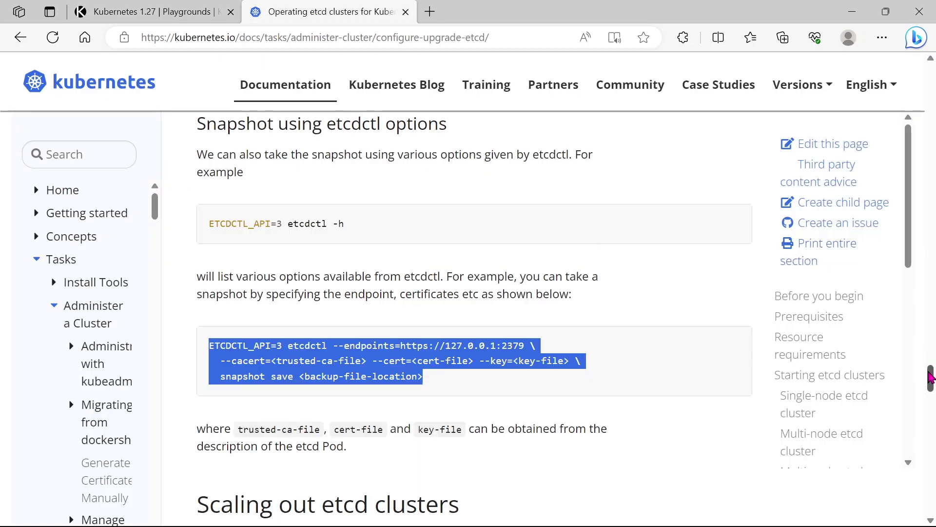
left_click_drag(930, 380, 930, 357)
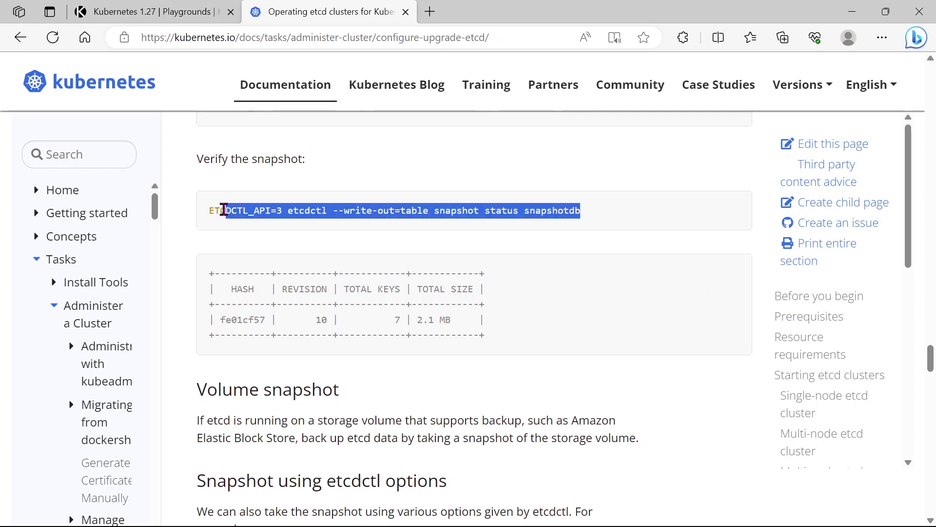
left_click_drag(580, 211, 210, 215)
key("ctrl+c")
Step: Run the snapshot status command with etcdbkup.db in place of snapshotdb
left_click(175, 10)
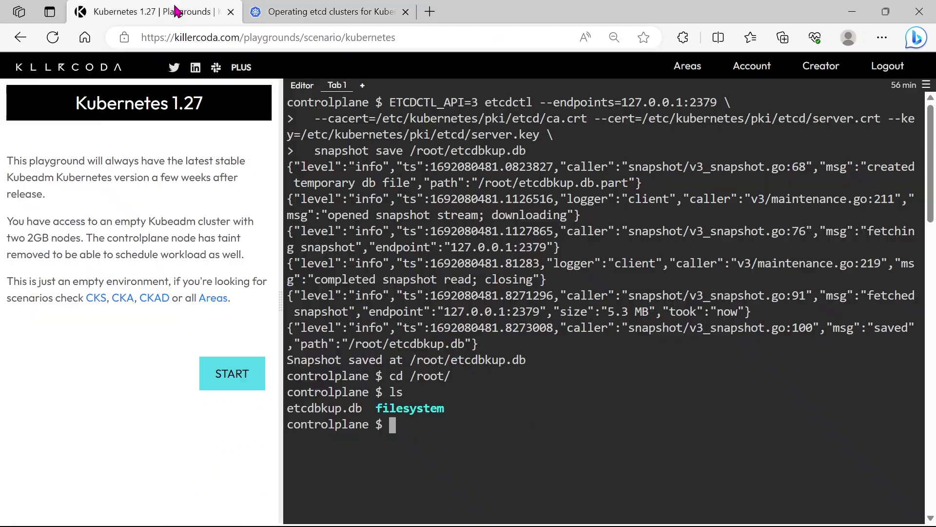
right_click(435, 443)
left_click(492, 312)
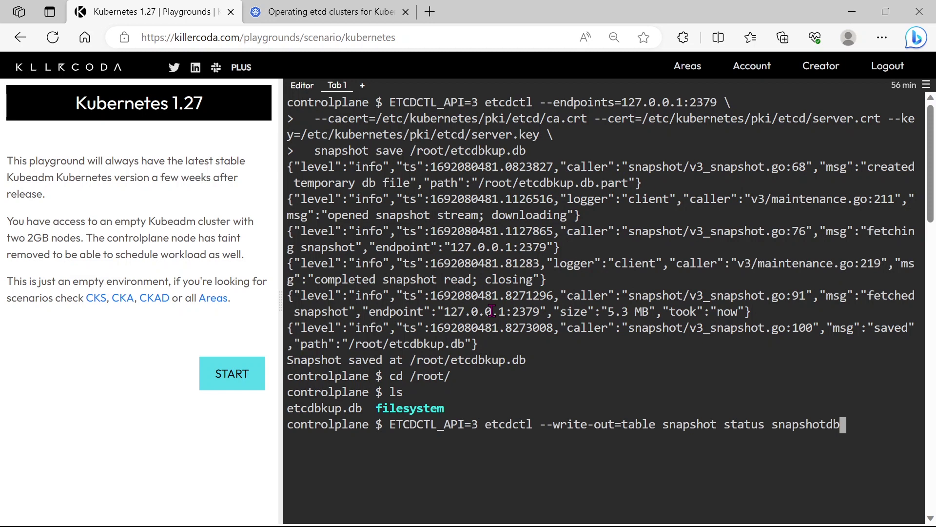
key("BackSpace")
key("BackSpace")
key("BackSpace")
key("BackSpace")
key("BackSpace")
key("BackSpace")
key("BackSpace")
key("BackSpace")
key("BackSpace")
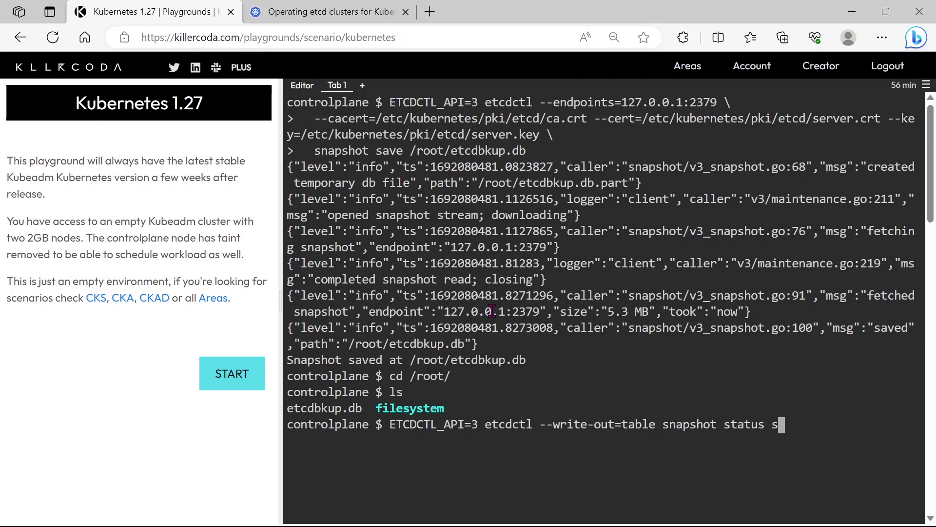
key("BackSpace")
left_click_drag(288, 407, 315, 408)
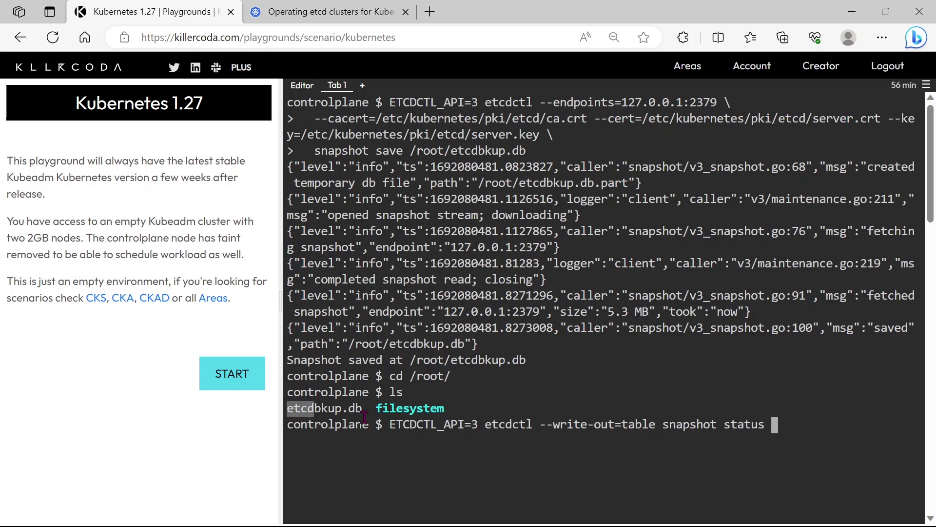
right_click(792, 433)
left_click(735, 308)
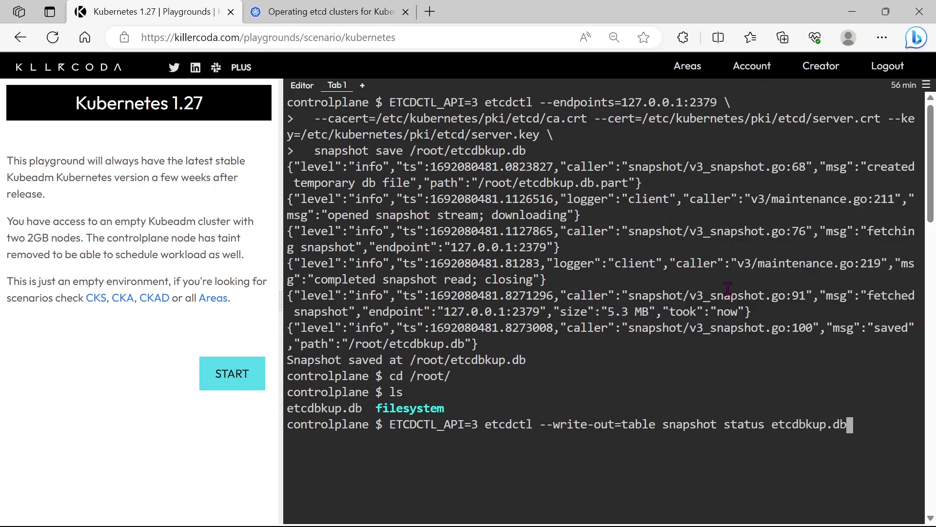
key("Return")
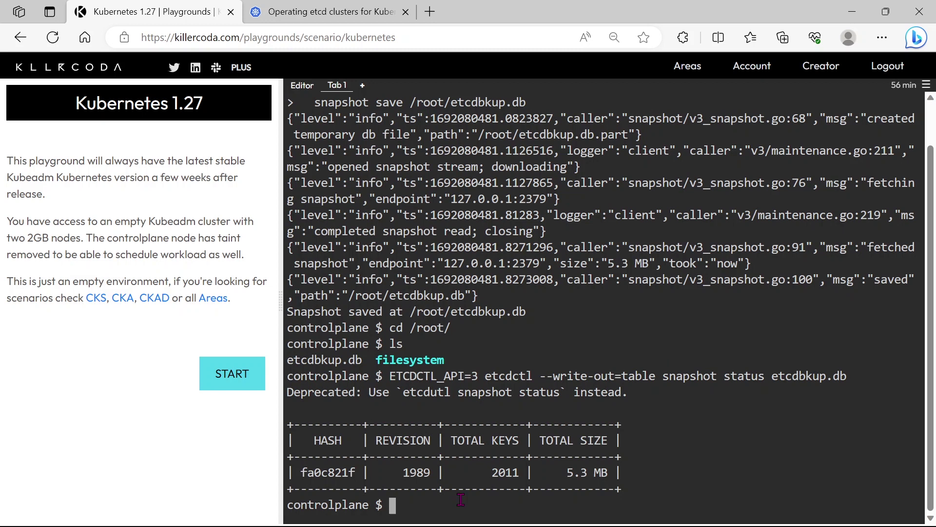
type("clear")
Step: Clear the screen, list the pods, and delete the web and backend pods
key("Return")
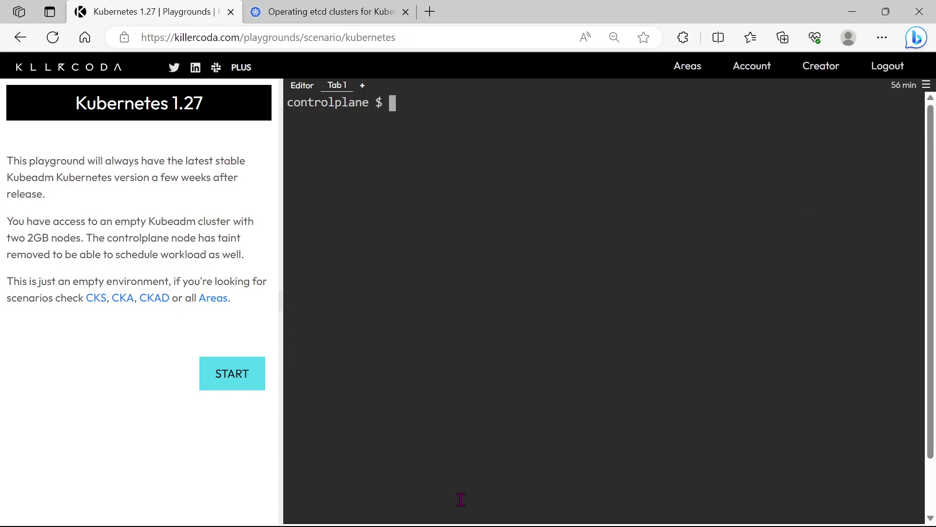
type("k ")
type("get po")
key("Return")
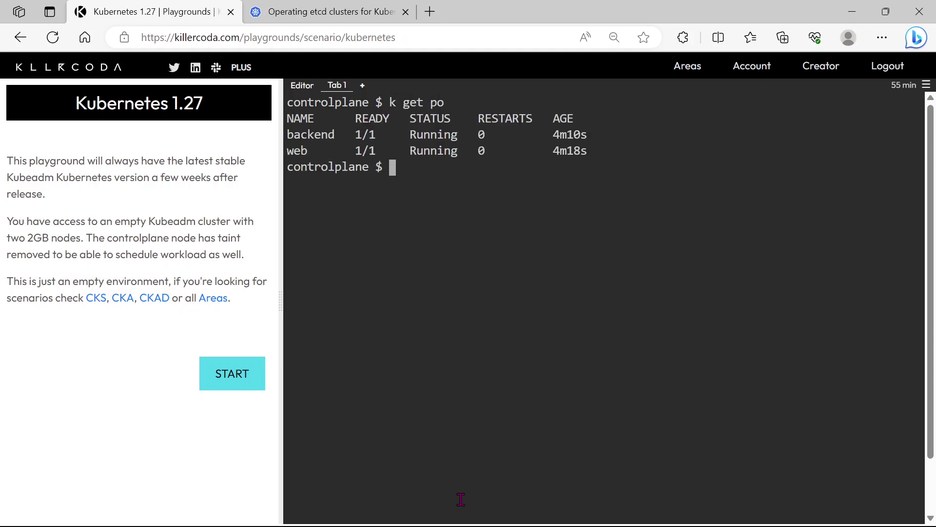
type("k delete ")
type("po web")
key("Return")
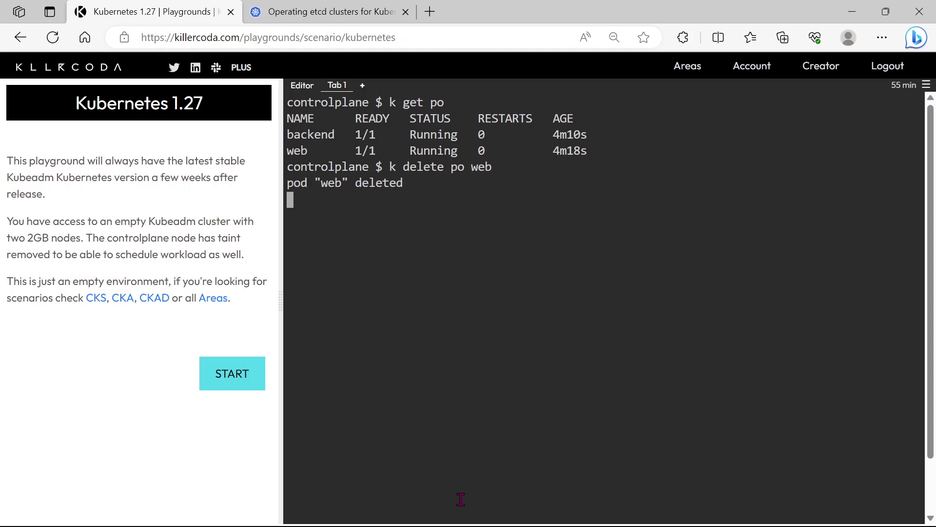
key("Up")
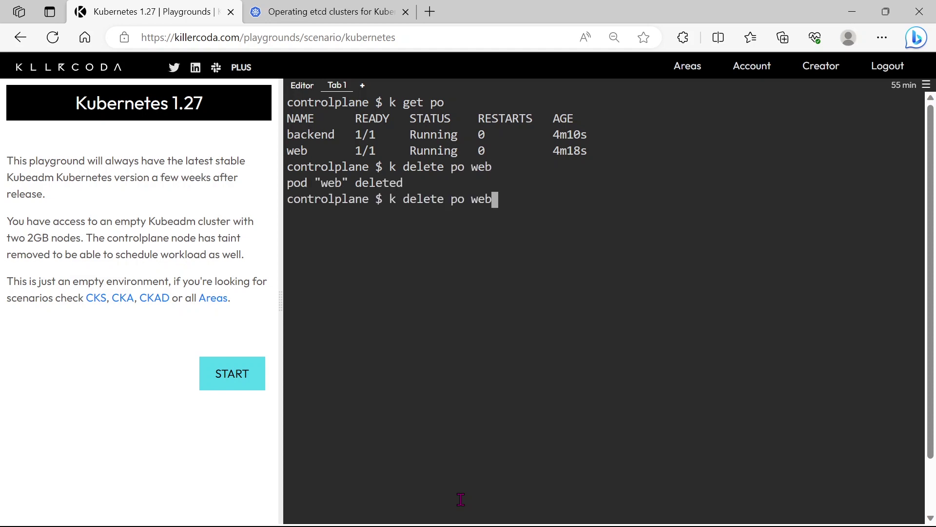
key("BackSpace")
key("BackSpace")
key("BackSpace")
type("bac")
type("kend")
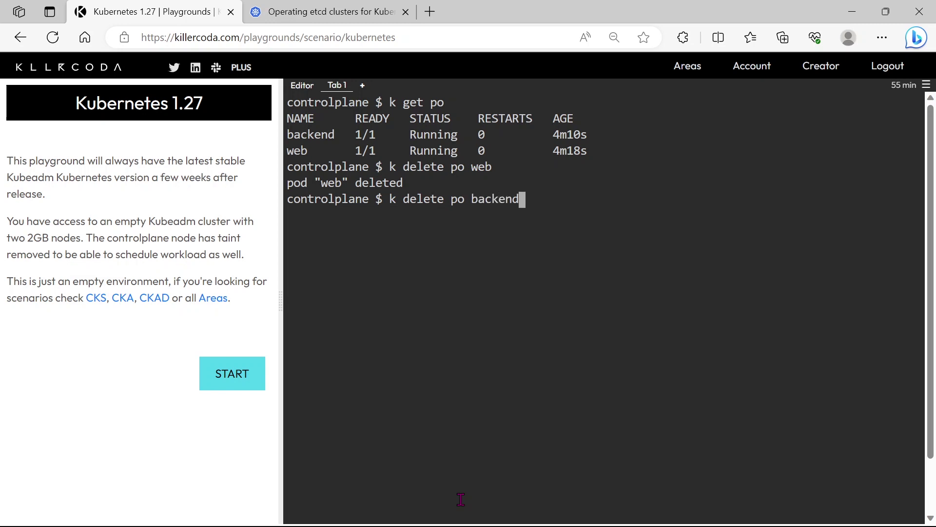
key("Return")
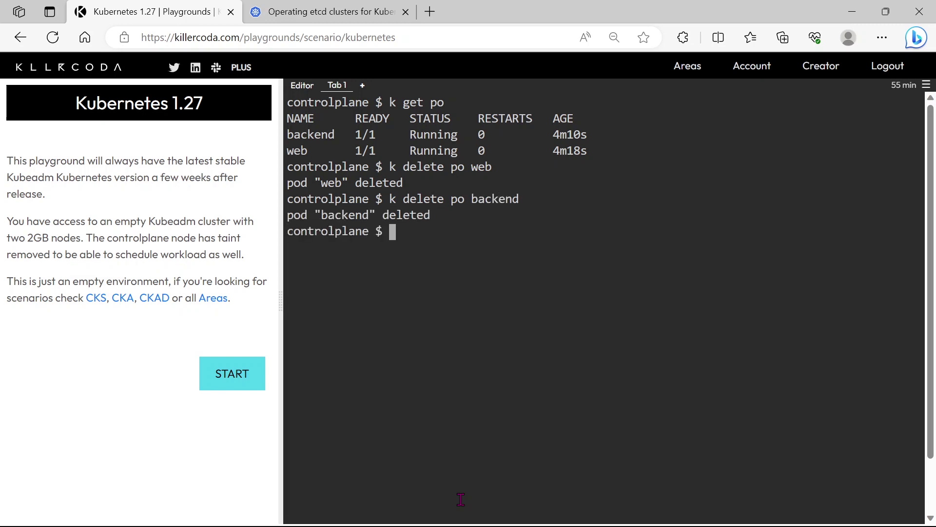
type("clear")
Step: Clear the terminal and confirm no pods remain in the default namespace
key("Return")
type("k ")
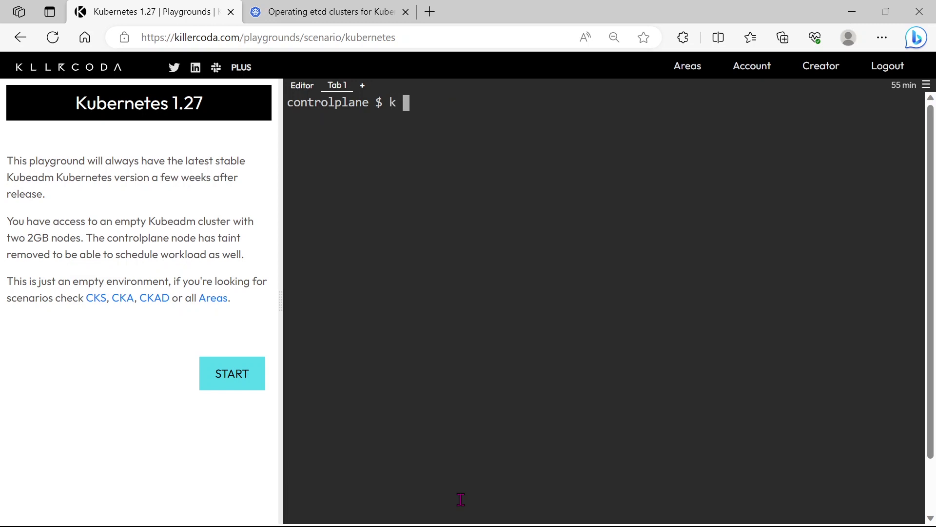
type("get po")
key("Return")
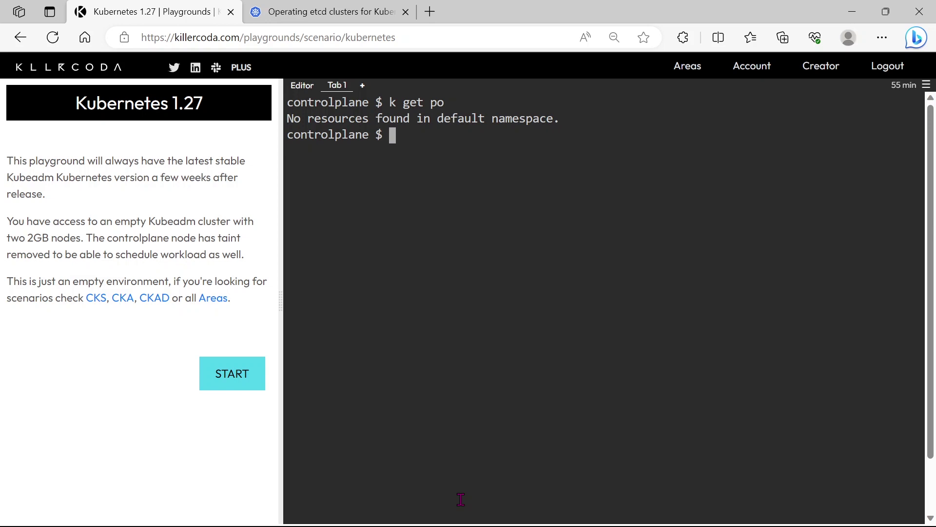
left_click(299, 11)
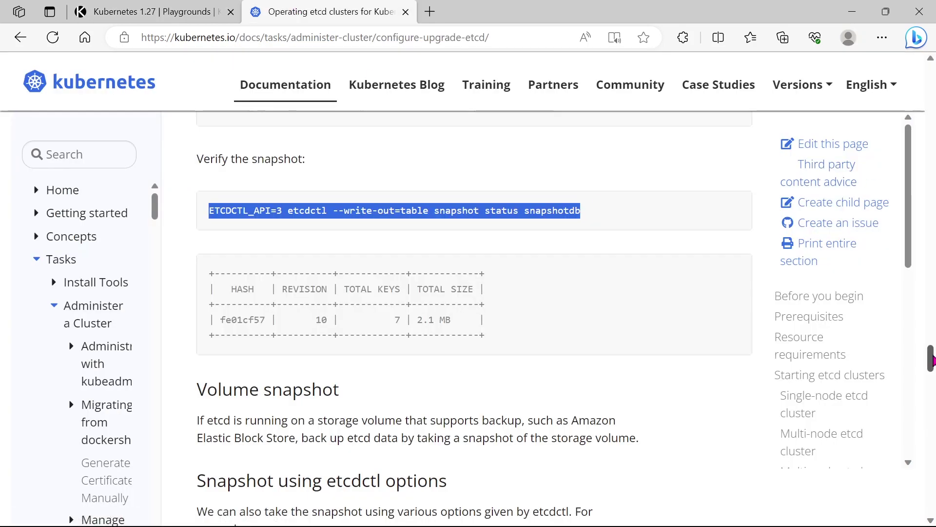
left_click_drag(931, 358, 931, 412)
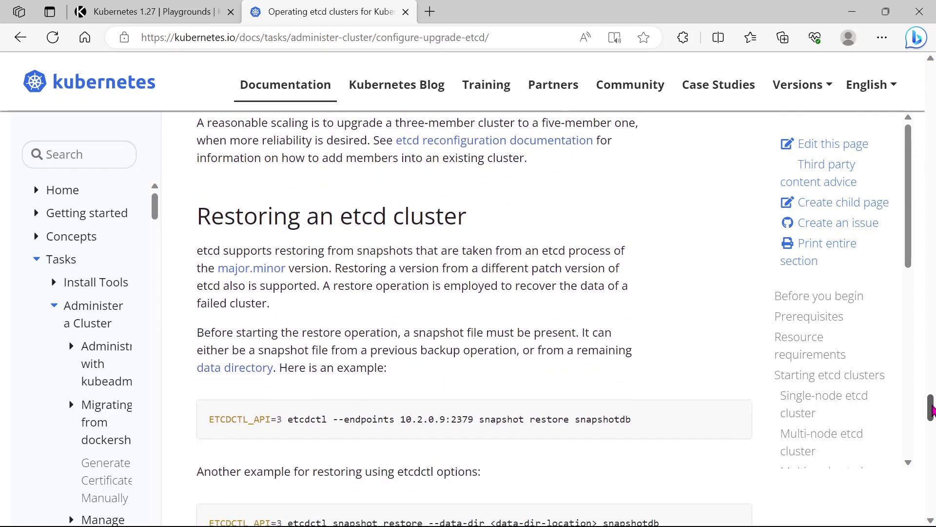
Step: Select the 'etcdctl snapshot restore snapshotdb' example and bring up the backup-command notes
left_click_drag(661, 423, 206, 418)
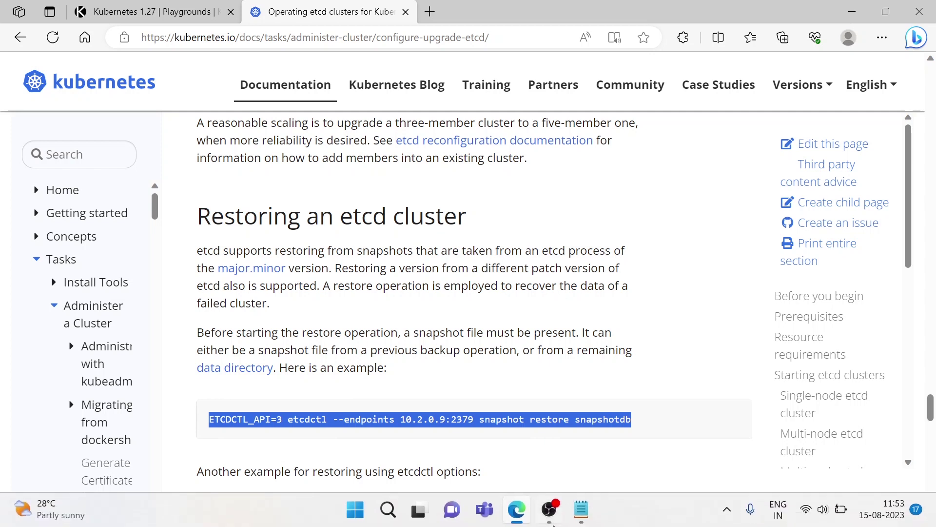
left_click(578, 513)
Step: Paste the restore example below the backup command and change 'save' to 'restore'
left_click(429, 195)
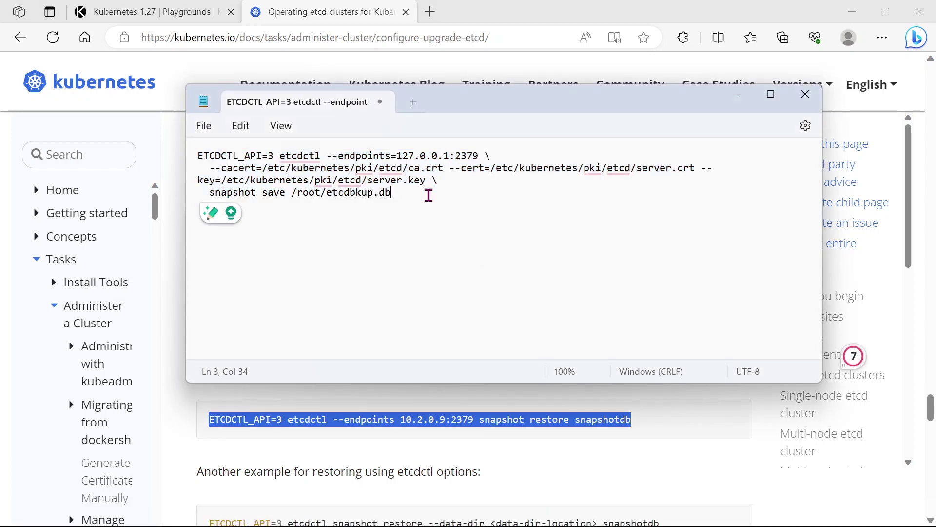
key("Return")
key("Return")
key("ctrl+v")
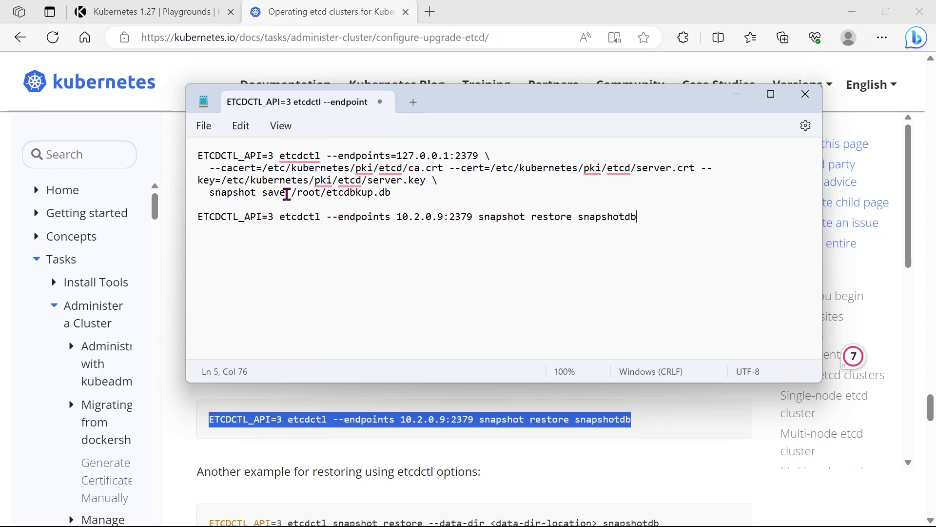
left_click(285, 193)
key("BackSpace")
key("BackSpace")
key("BackSpace")
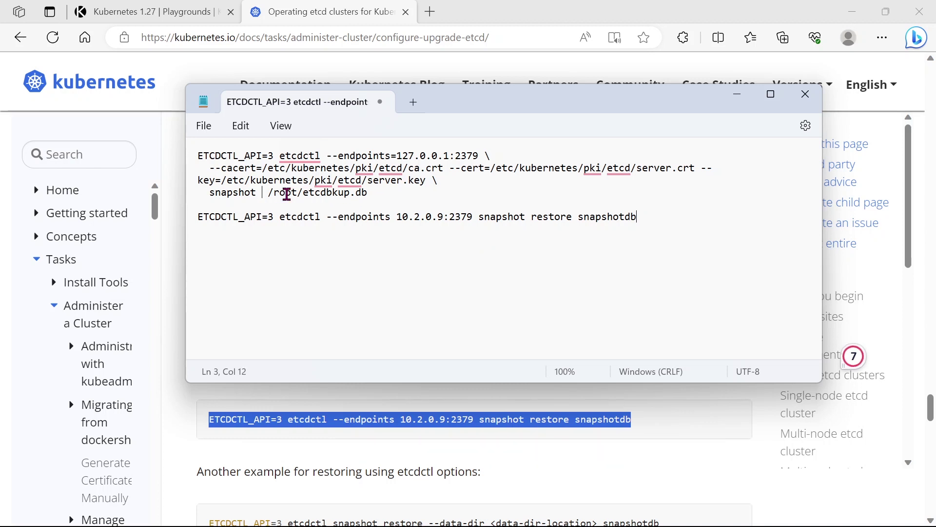
left_click_drag(532, 217, 573, 216)
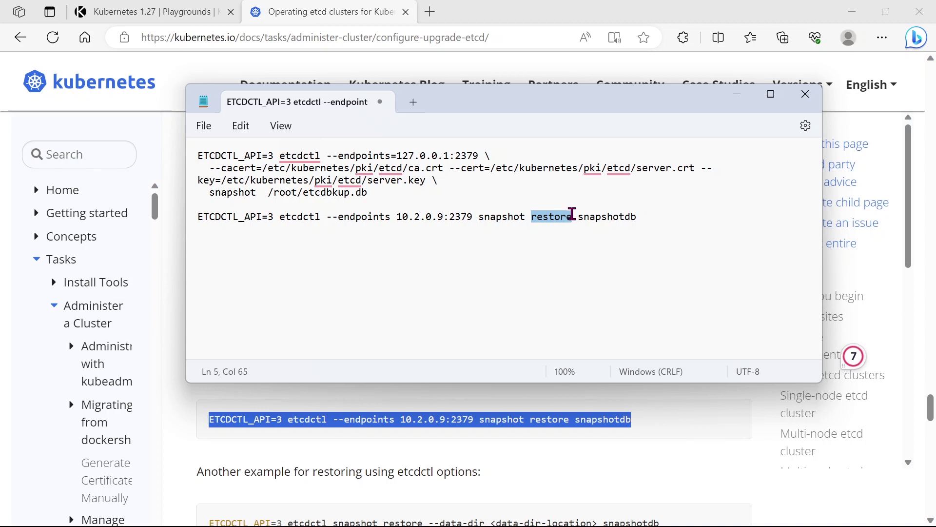
left_click(261, 192)
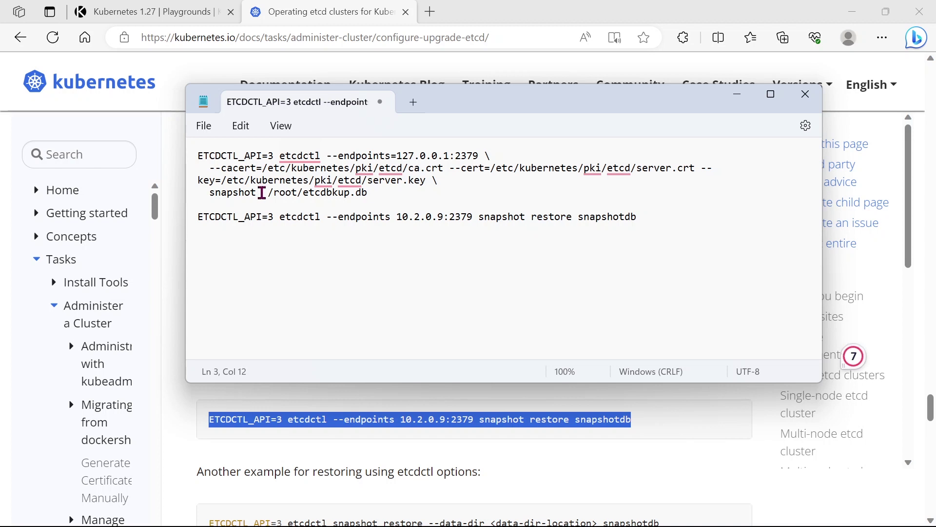
key("ctrl+v")
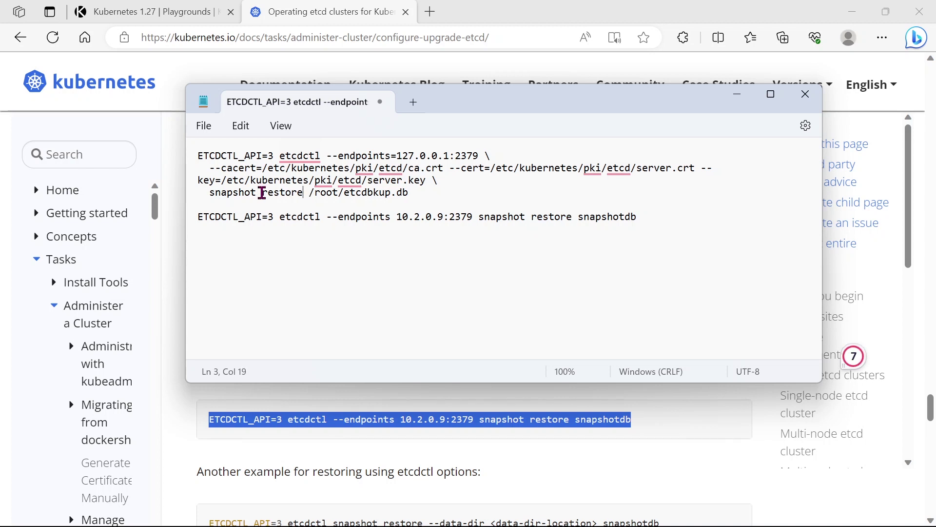
mouse_move(349, 181)
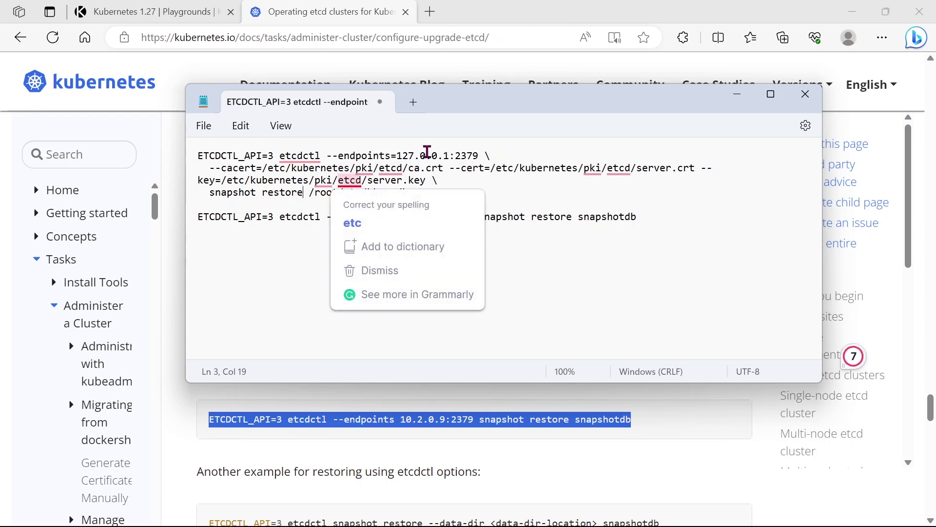
Step: Add --data-dir=/var/lib/etcd-backup to the first line of the command
left_click(538, 12)
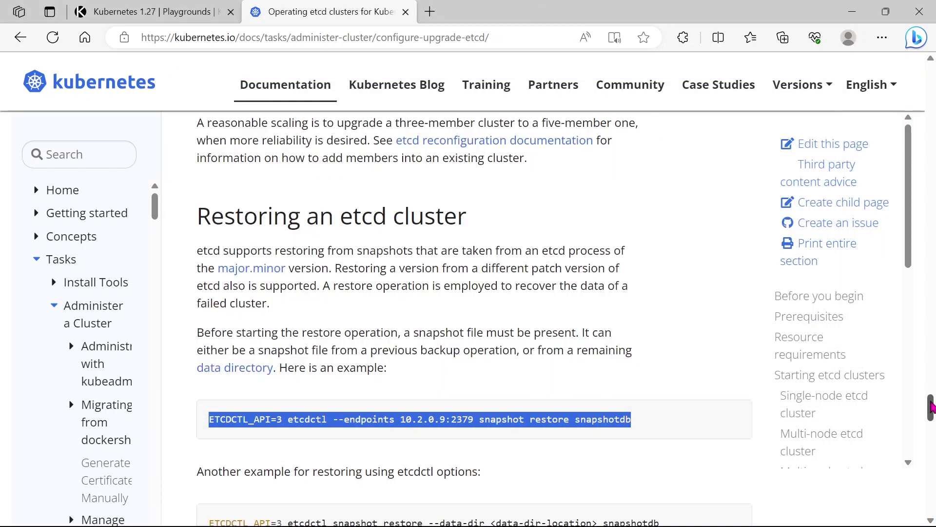
left_click_drag(931, 407, 932, 419)
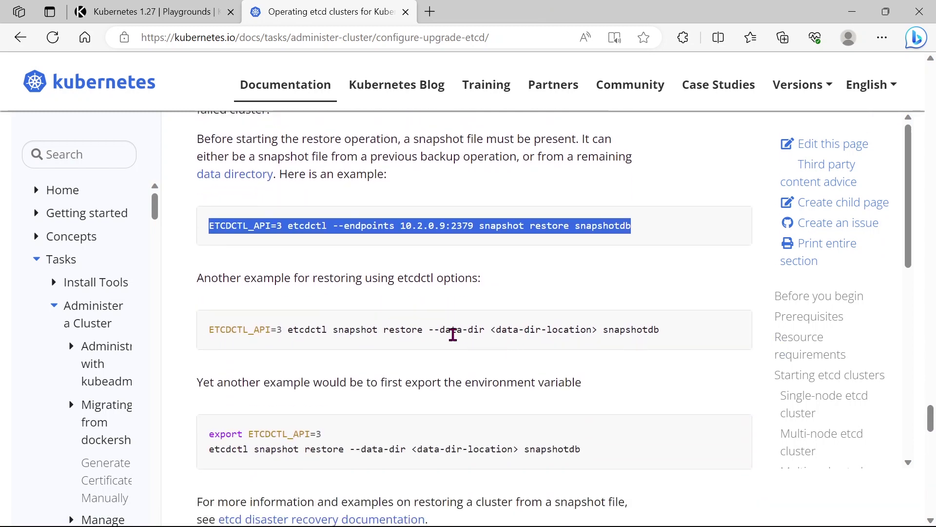
left_click_drag(428, 331, 485, 330)
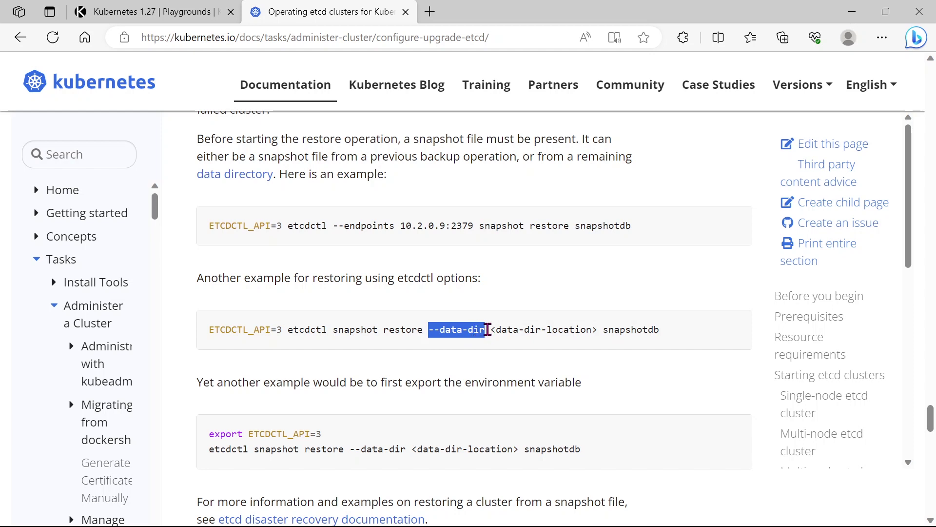
left_click(580, 515)
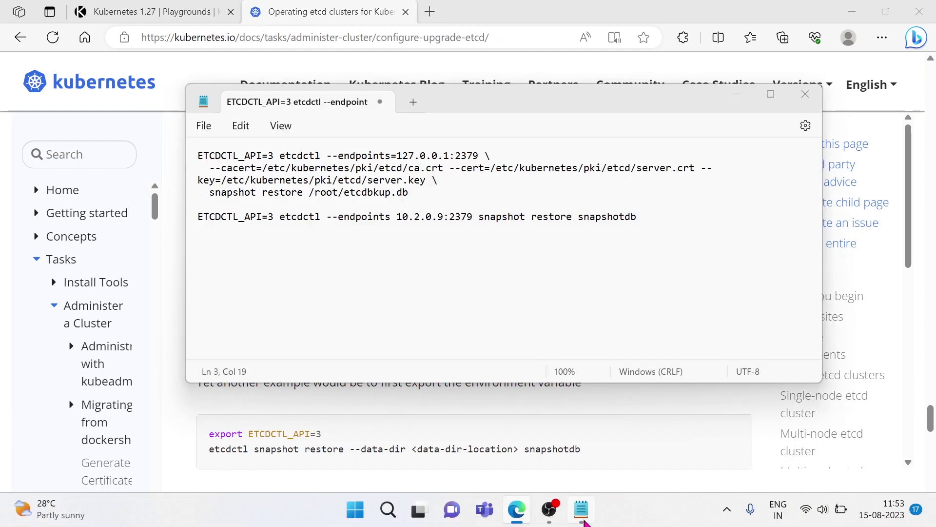
left_click(328, 155)
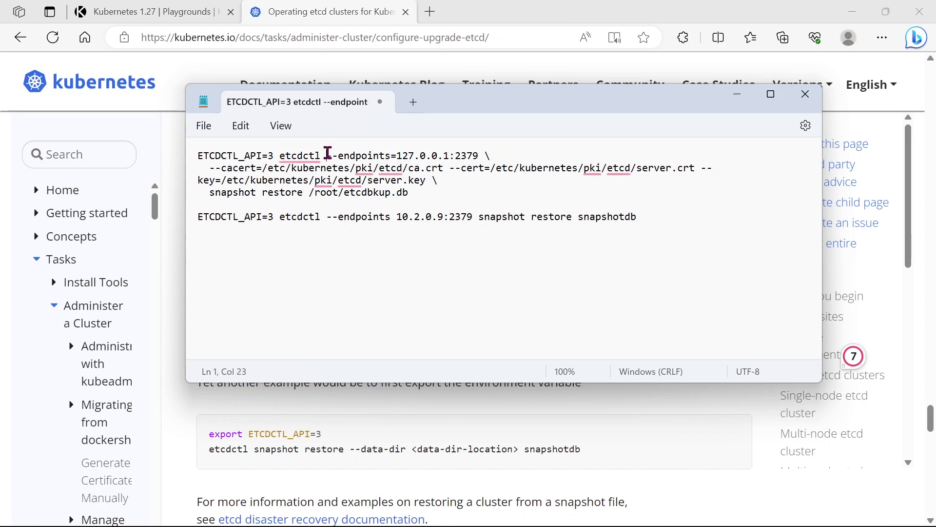
type("--data-dir")
key("BackSpace")
type("=")
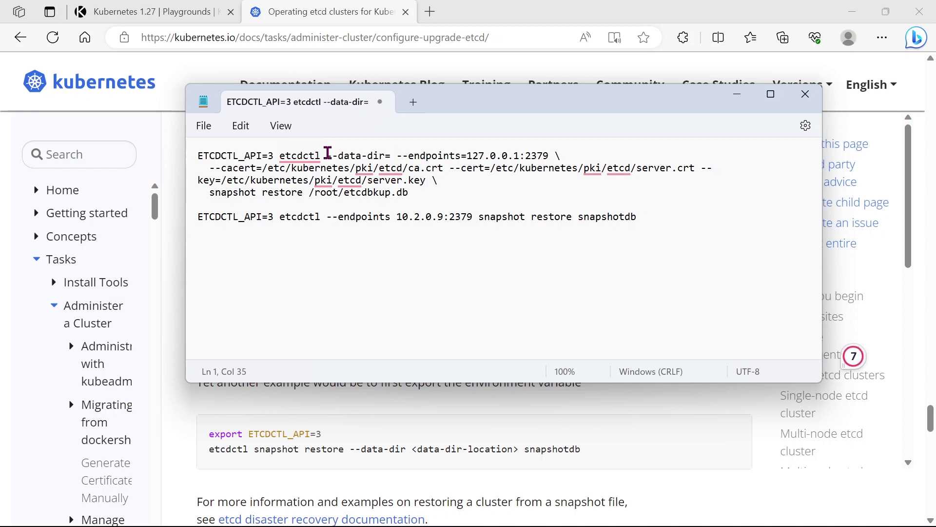
key("BackSpace")
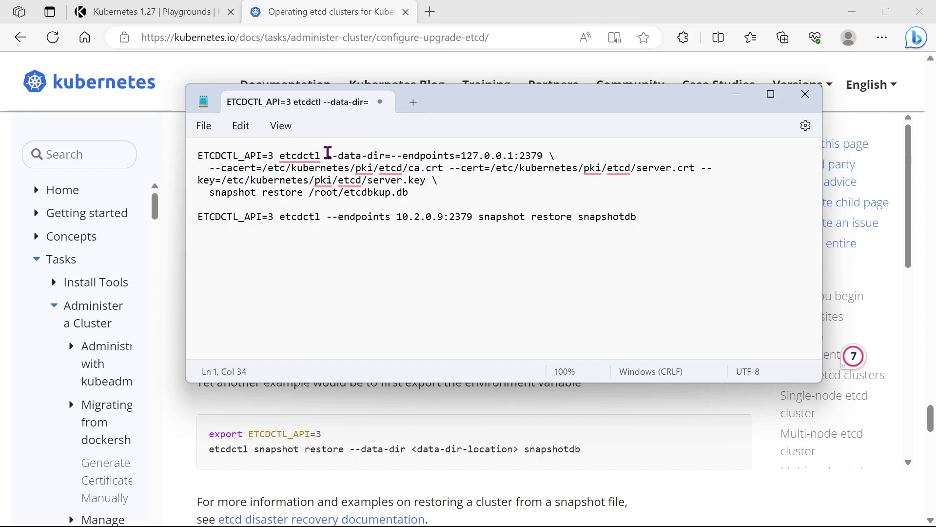
type("/va")
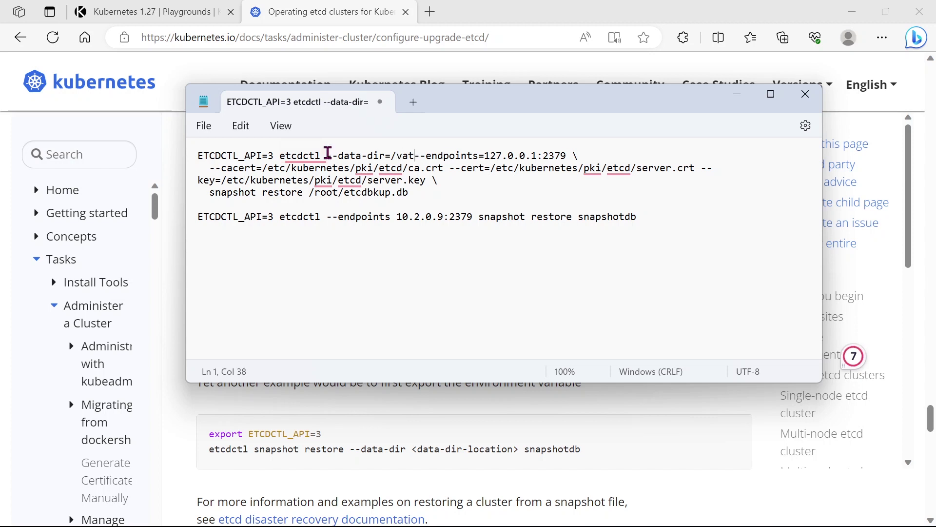
type("r/")
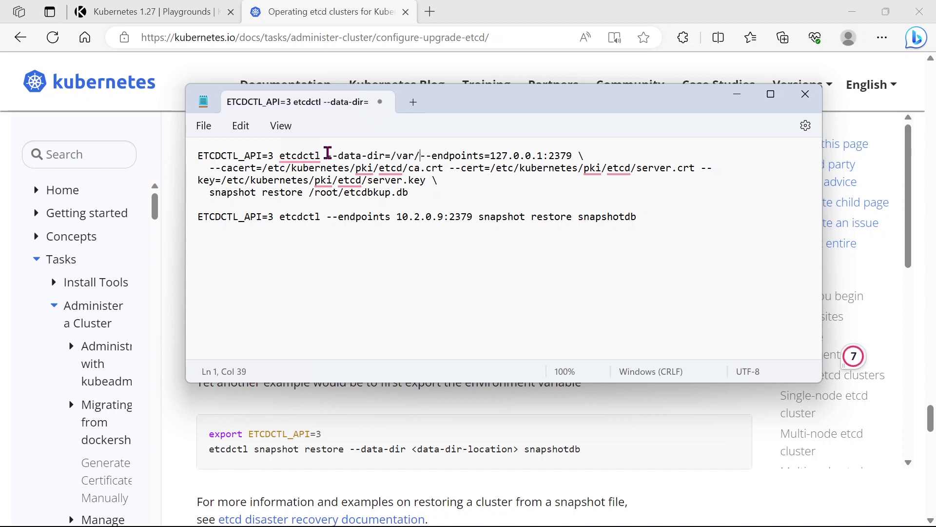
type("lib/e")
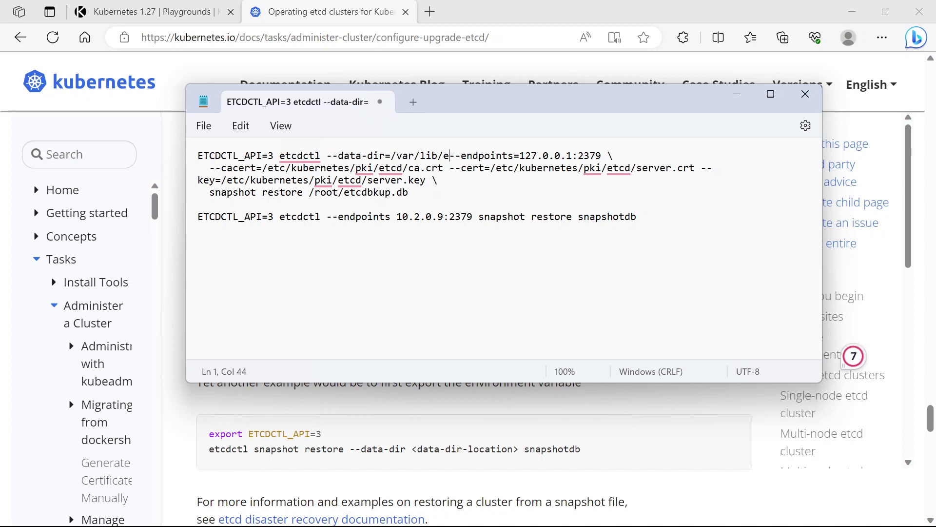
type("tcd")
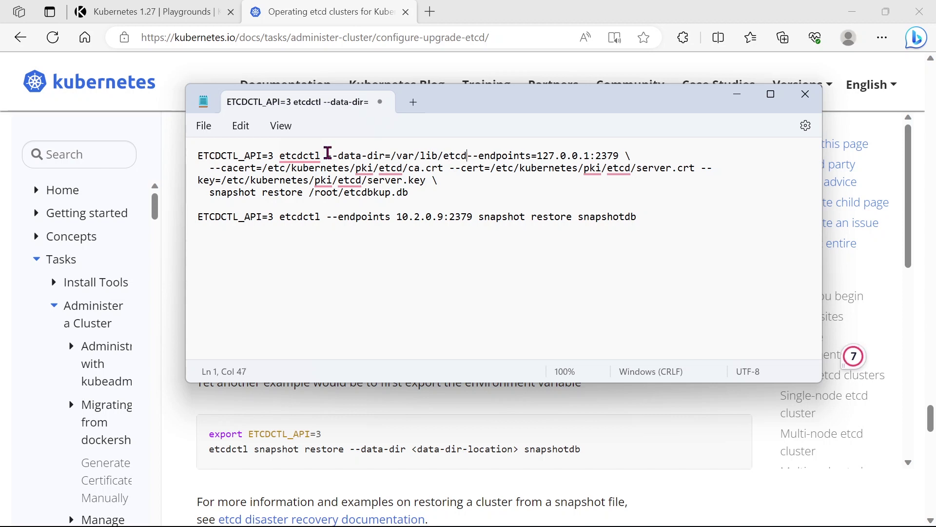
type("-backup -")
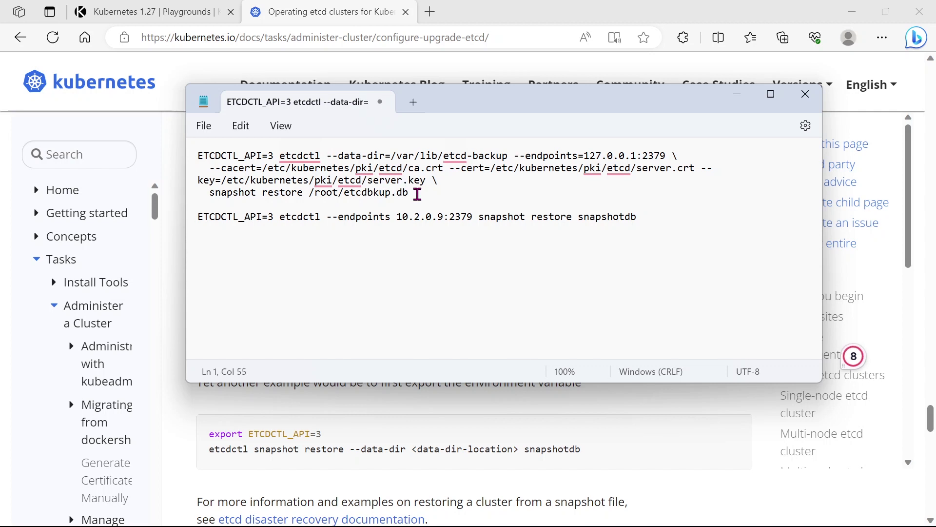
Step: Select the three-line restore command to copy it for the terminal
left_click(417, 194)
left_click_drag(417, 194, 192, 156)
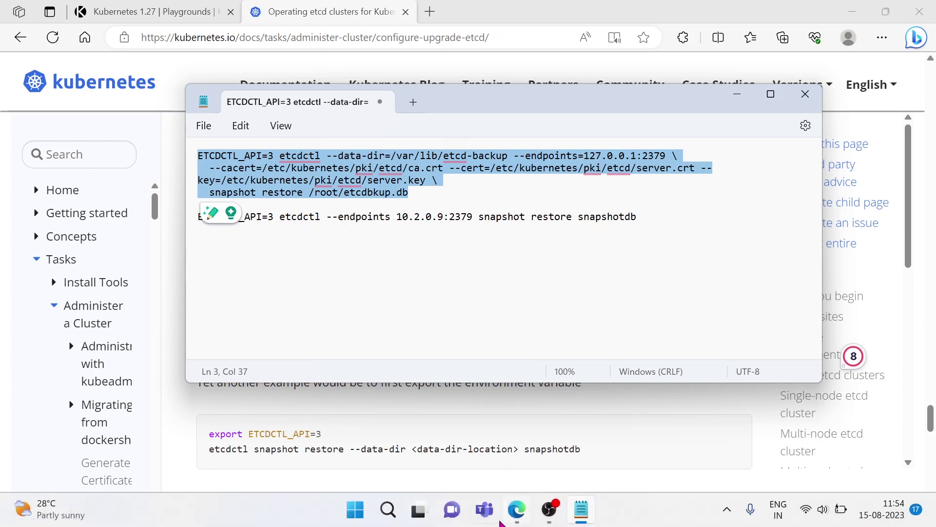
mouse_move(516, 510)
left_click(206, 12)
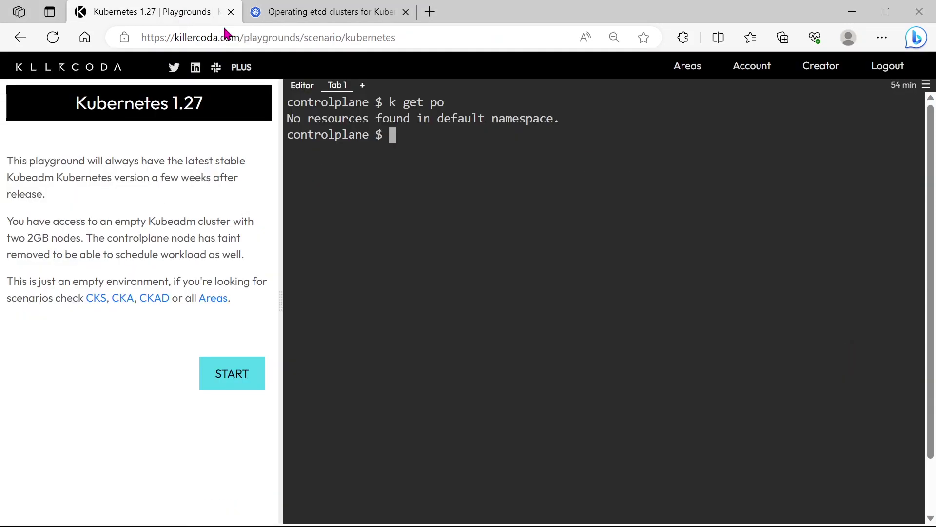
Step: Paste and run the etcd snapshot restore command targeting /var/lib/etcd-backup
right_click(438, 154)
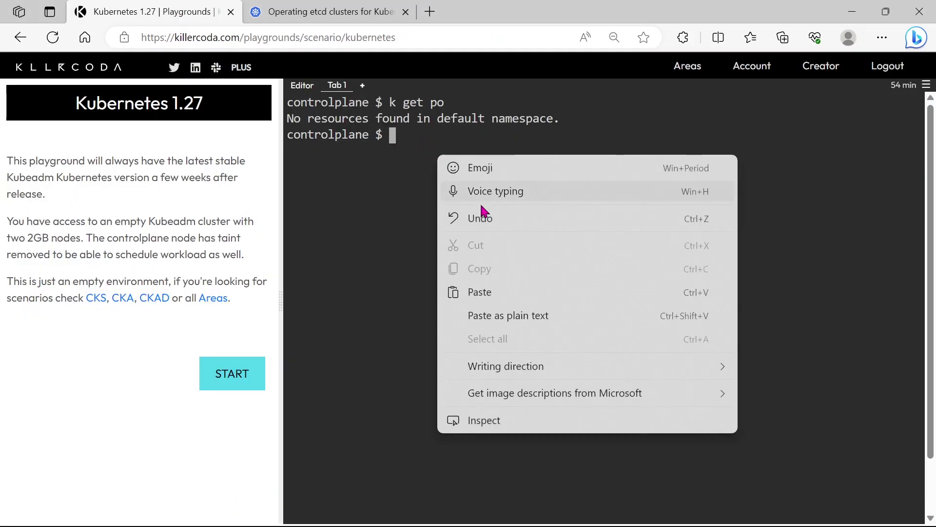
left_click(486, 287)
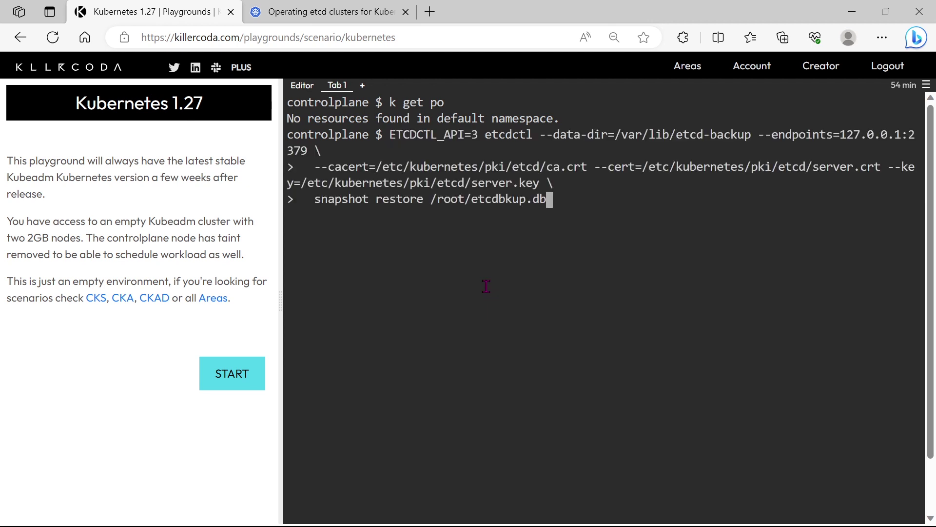
key("Return")
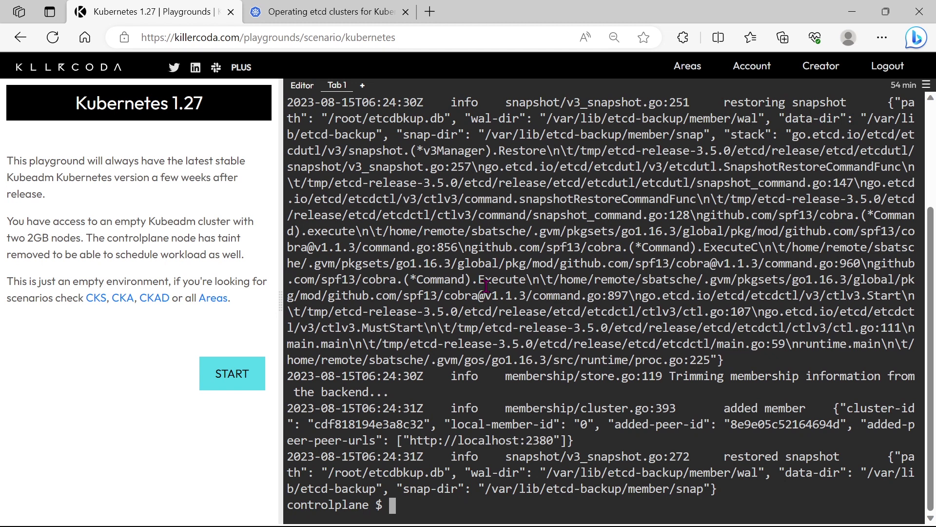
type("cd /v")
type("at")
Step: List /var/lib, showing etcd-backup beside etcd, and copy the 'etcd-backup' name
key("BackSpace")
type("r/lib/")
key("Return")
type("c")
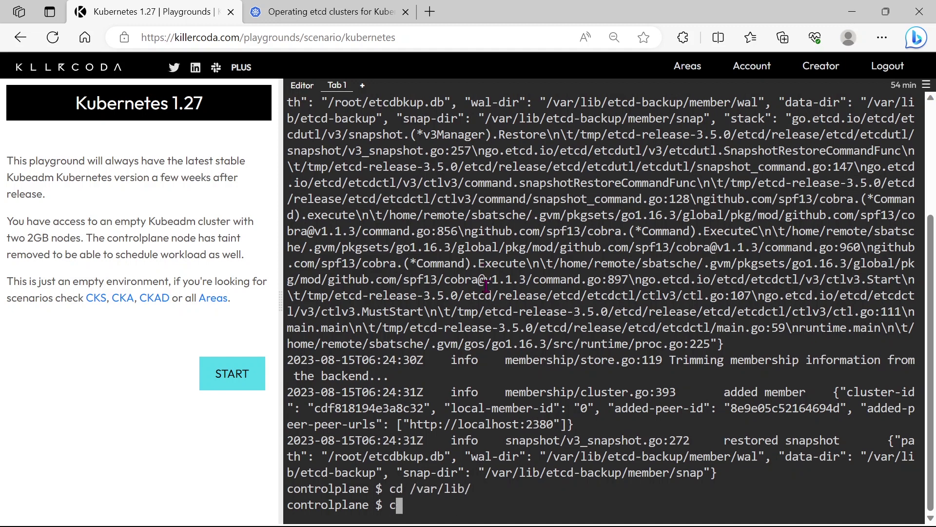
type("lear")
key("Return")
type("ls")
key("Return")
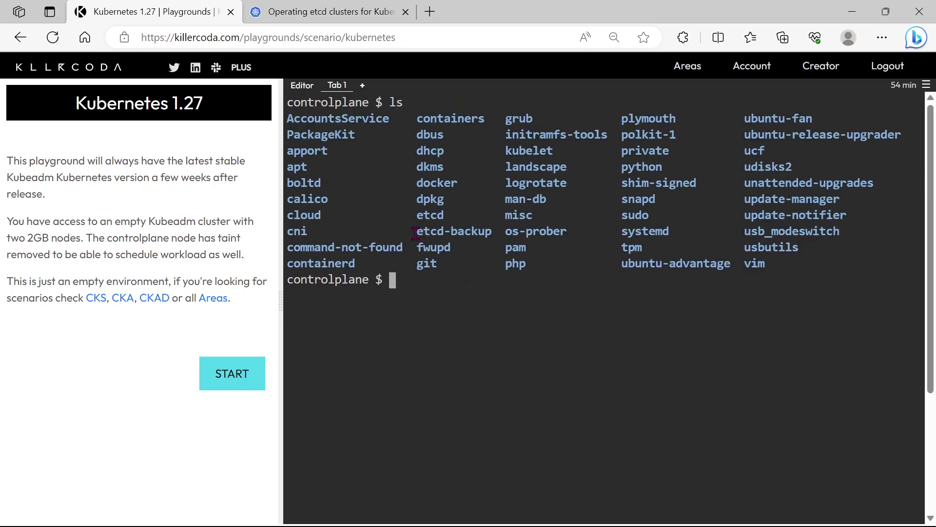
left_click_drag(415, 233, 492, 233)
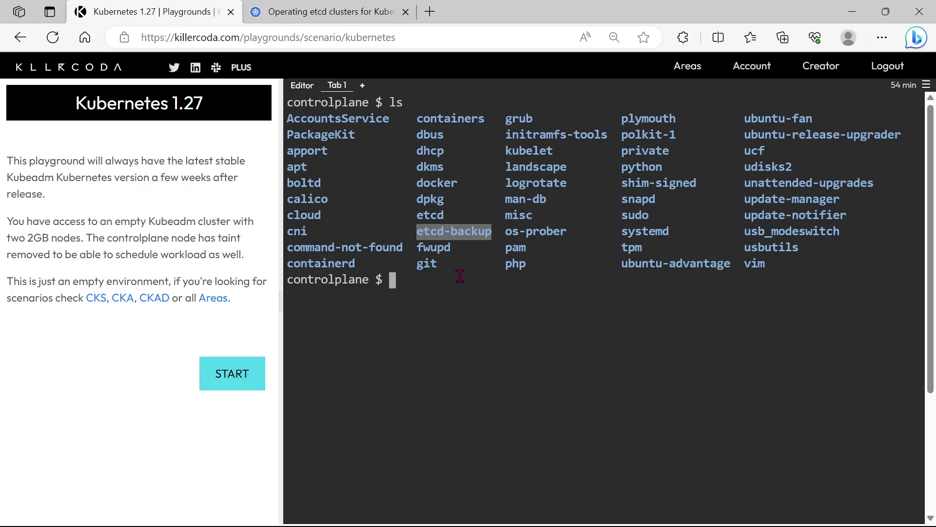
left_click_drag(415, 214, 444, 215)
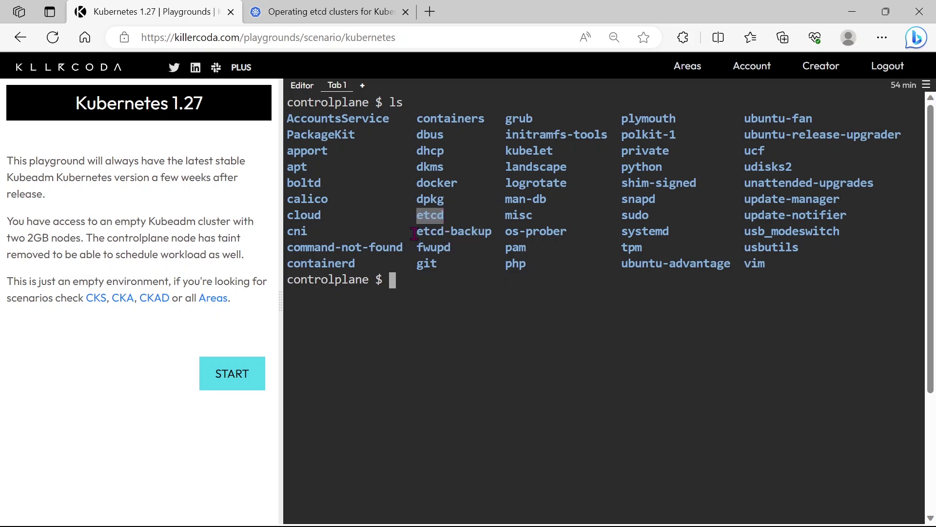
left_click_drag(415, 231, 498, 231)
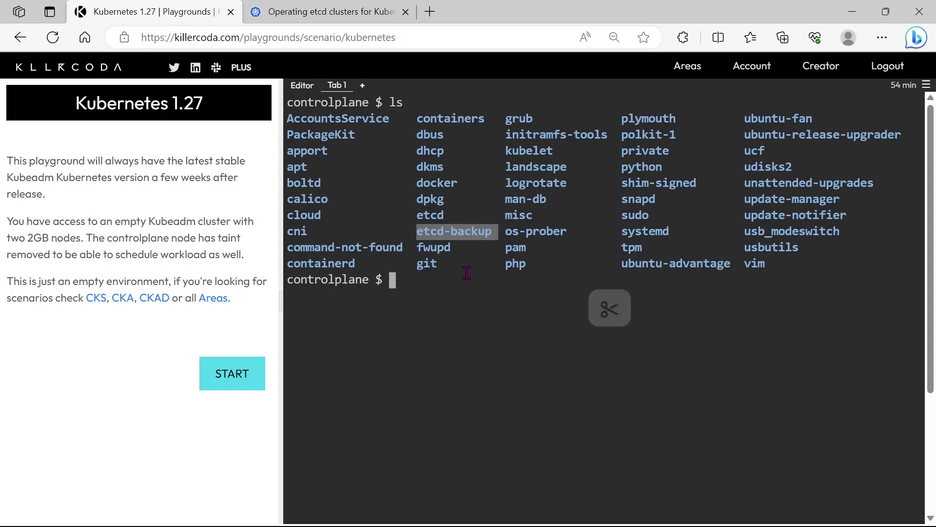
left_click(454, 291)
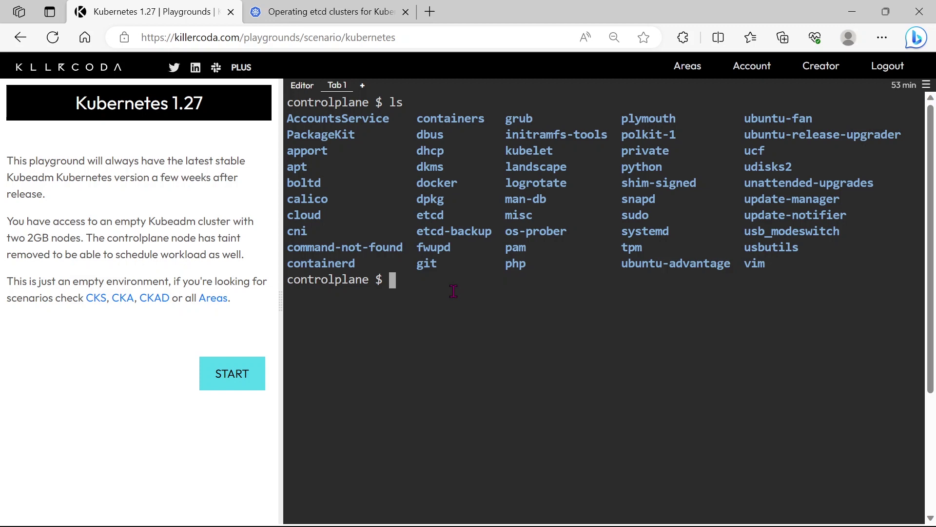
type("cd /etc/kubernetes/")
type("manifests/")
Step: In /etc/kubernetes/manifests, copy 'etcd-backup' again and open etcd.yaml in vi
key("Return")
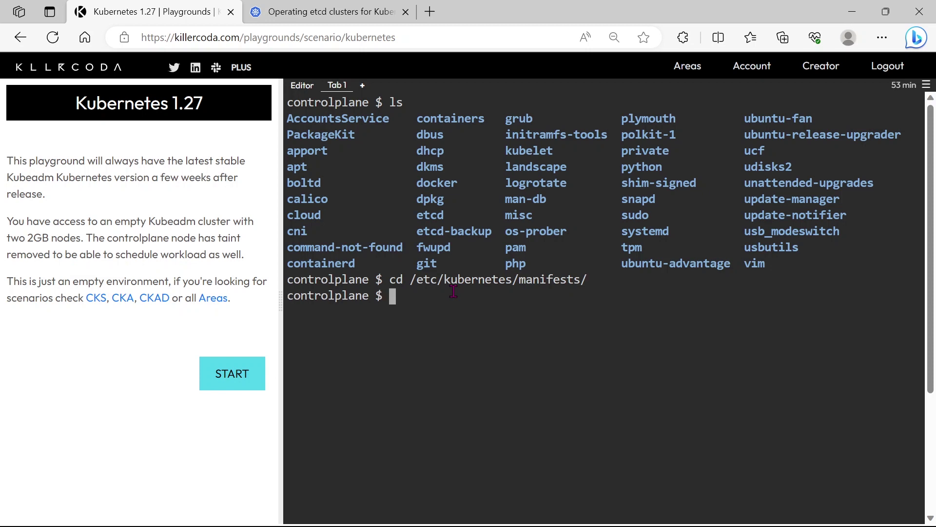
type("ls")
key("Return")
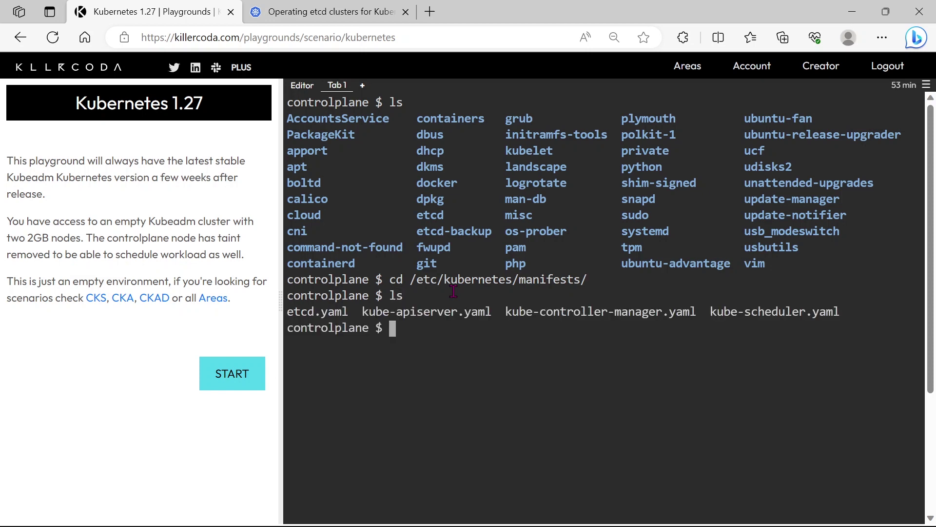
type("vi e")
type("t")
key("Tab")
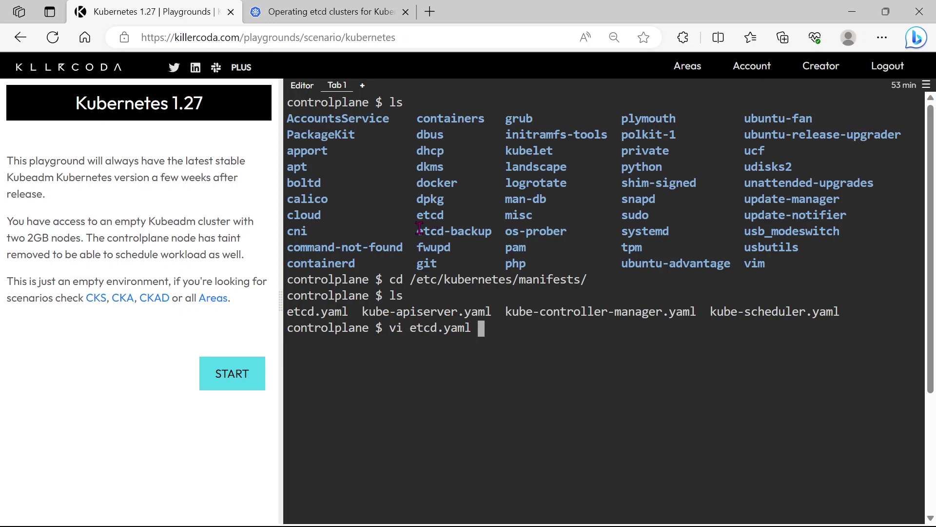
left_click_drag(417, 230, 493, 231)
key("Return")
Step: Change the etcd-data hostPath from /var/lib/etcd to /var/lib/etcd-backup and save with :wq
key("Down")
key("Down")
key("Down")
key("Down")
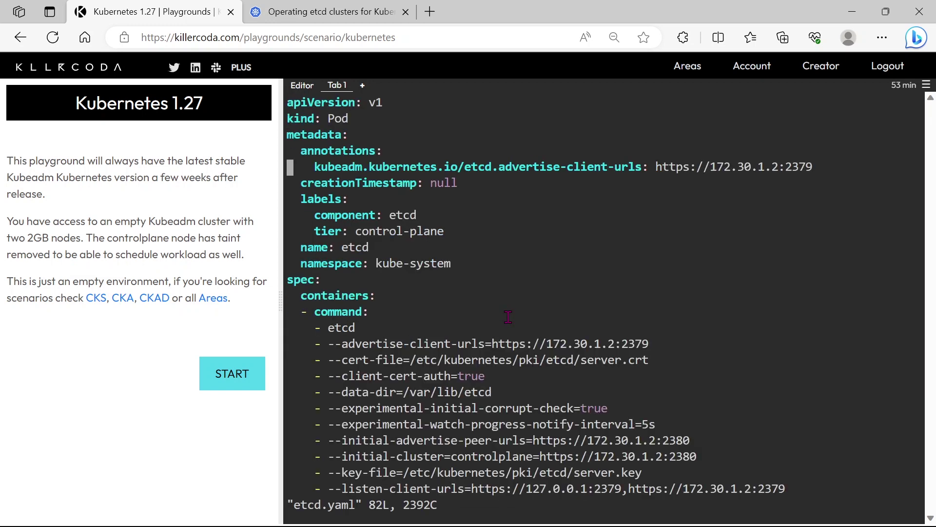
key("Down")
key("Down")
key("Down")
key("Down")
key("Down")
key("Down")
key("Down")
key("Down")
key("Down")
key("Down")
key("Down")
key("Down")
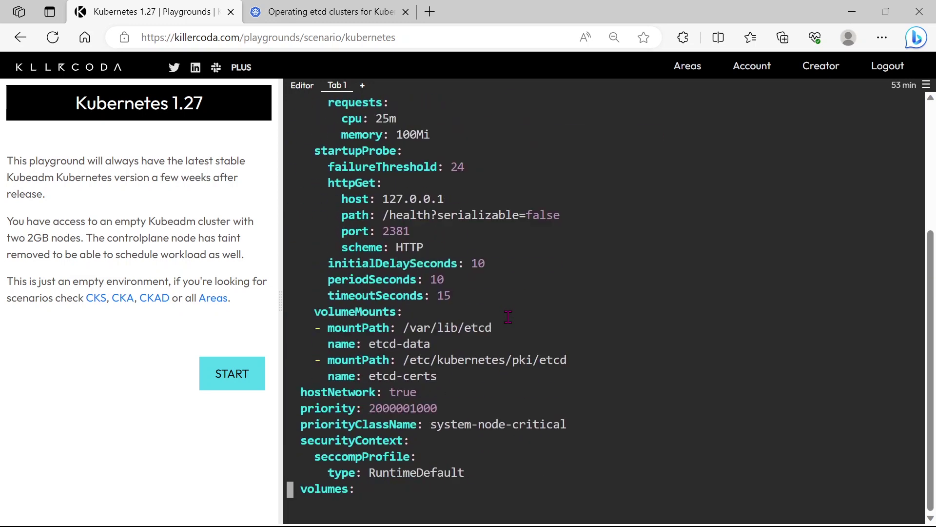
key("Down")
key("Down")
key("Down")
key("Up")
key("Up")
key("Up")
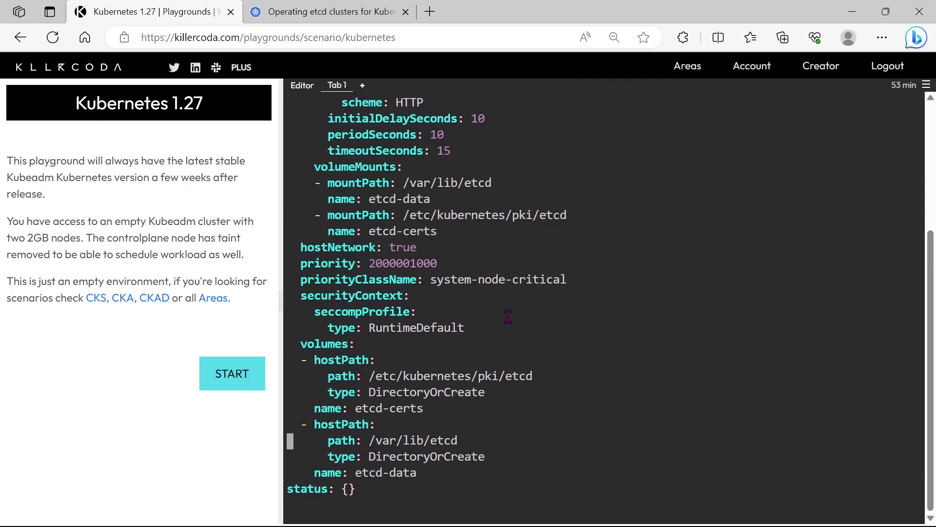
key("Right")
key("Right")
key("Right")
key("Right")
key("Right")
key("Right")
key("Right")
key("Right")
key("Right")
key("i")
key("Right")
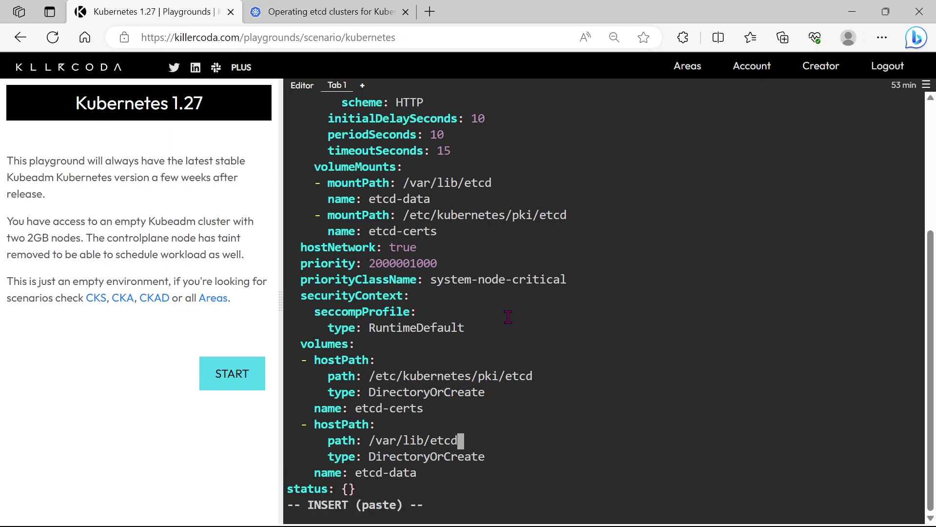
key("BackSpace")
key("BackSpace")
key("BackSpace")
key("BackSpace")
right_click(455, 425)
left_click(510, 288)
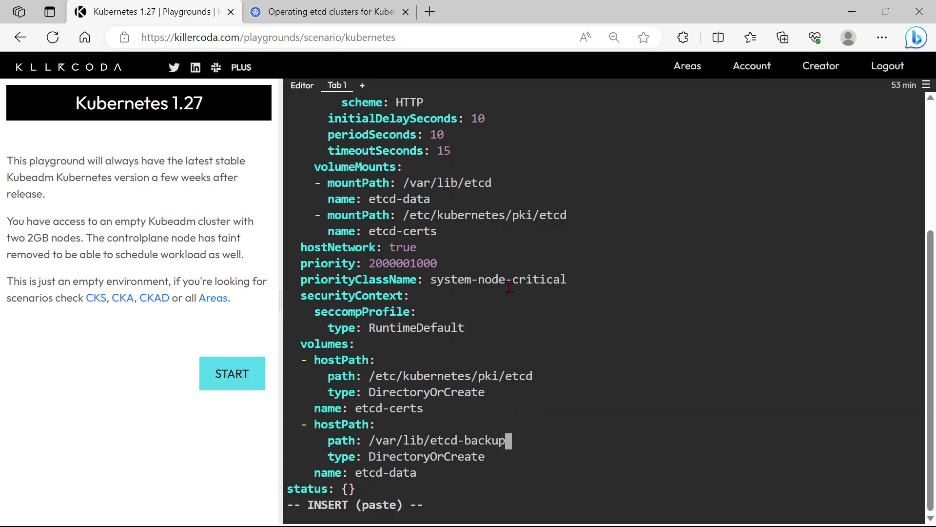
key("Escape")
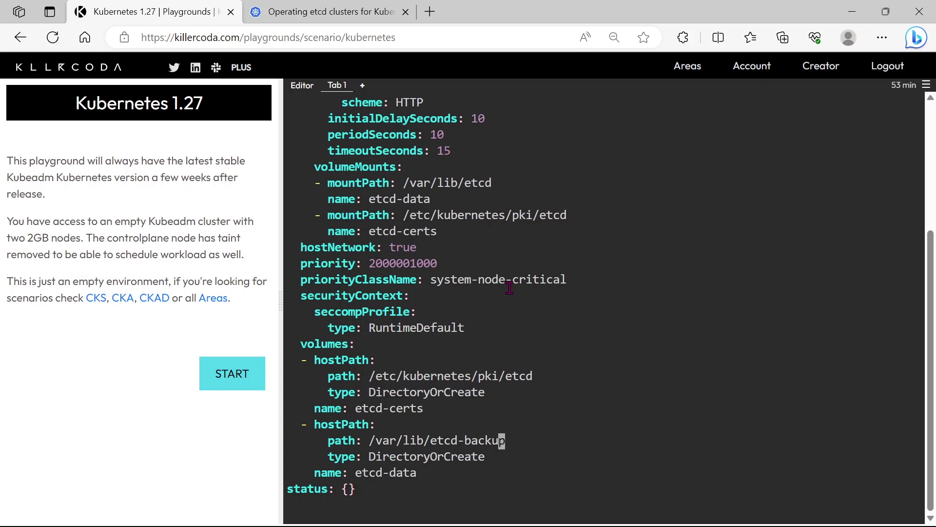
type(":wq")
key("Return")
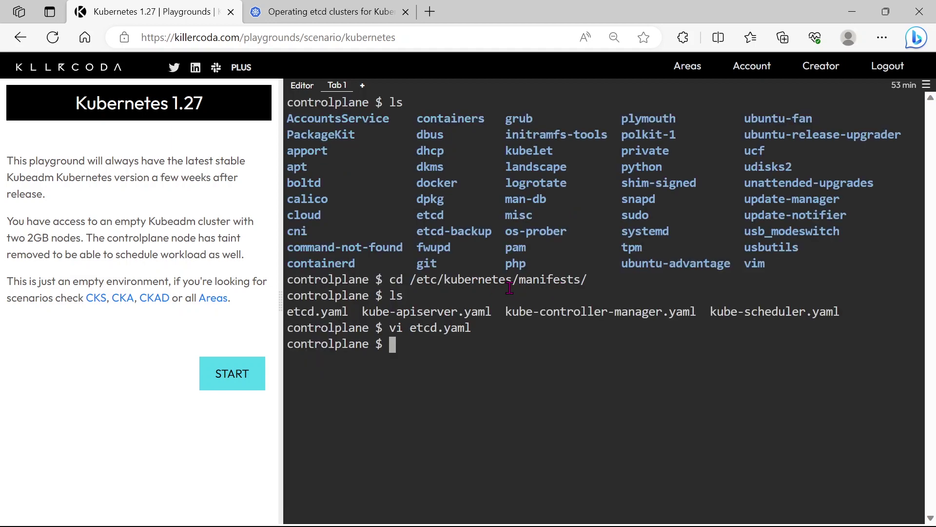
type("k g")
type("et po")
Step: Rerun 'k get po' after the connection error until the backend and web pods show Running
key("Return")
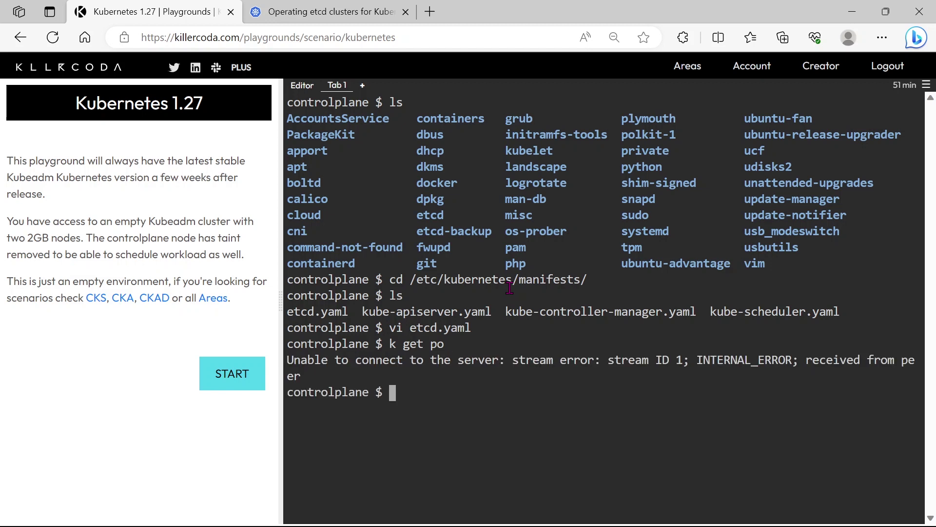
type("k get po")
key("Return")
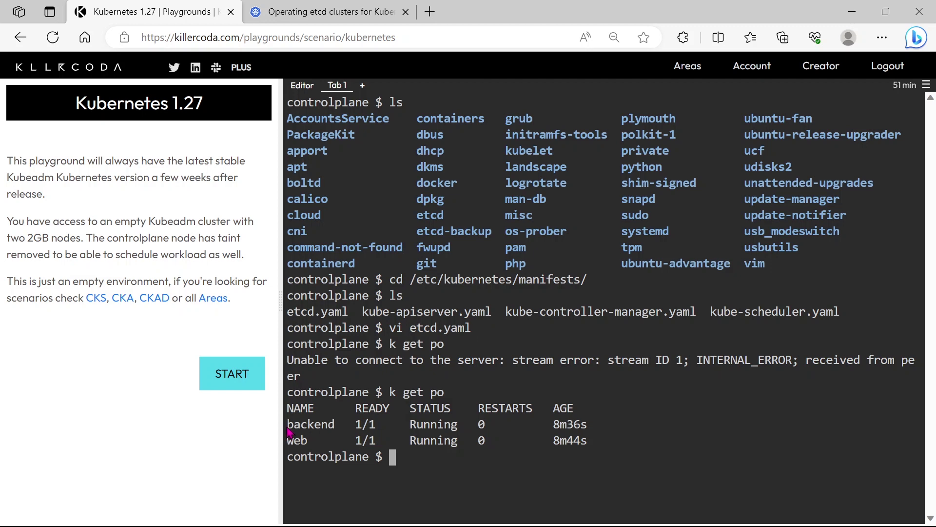
left_click_drag(288, 425, 338, 424)
left_click_drag(288, 439, 308, 440)
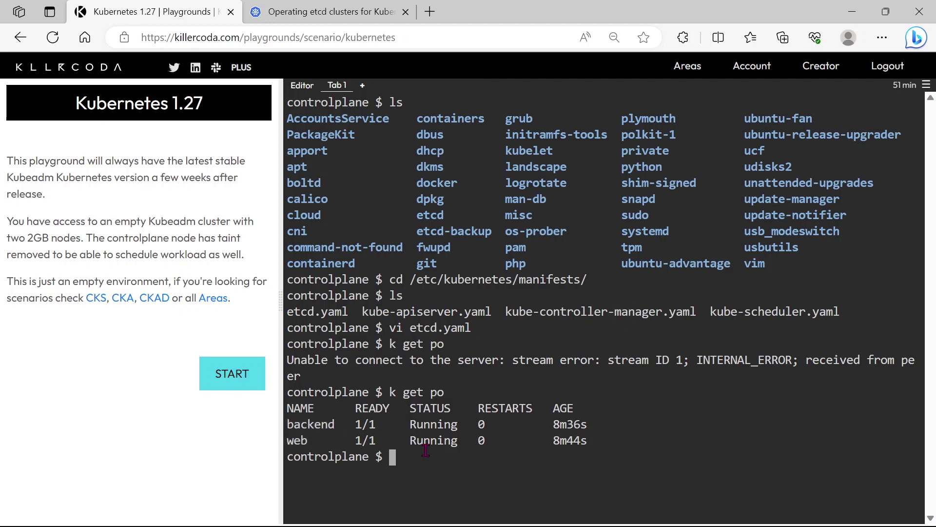